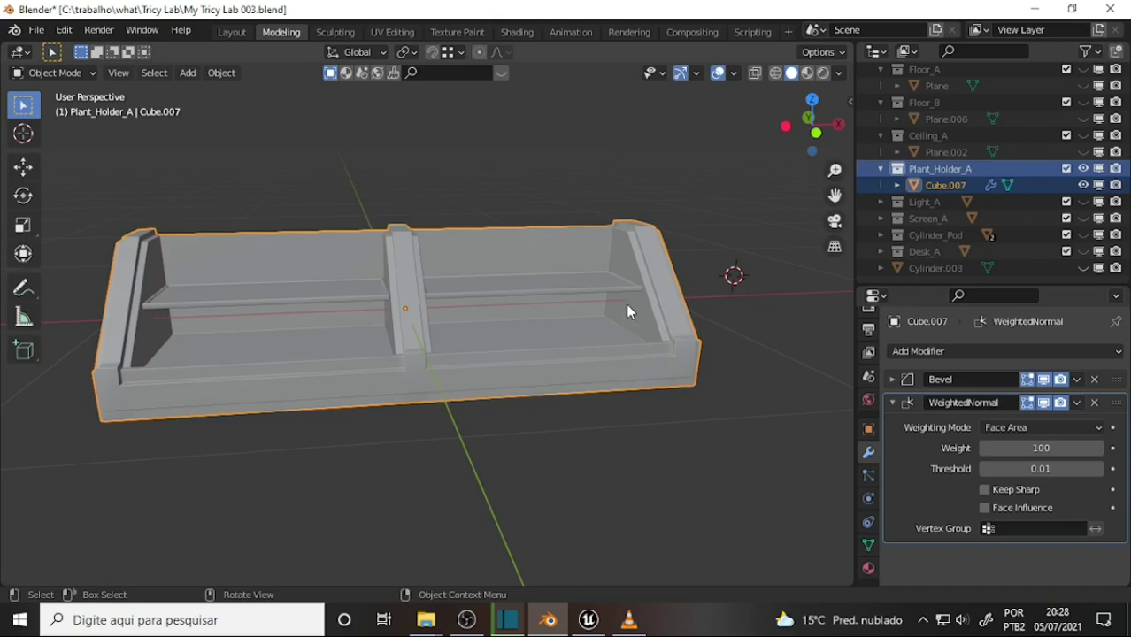
Add a six-vertex cylinder beside the plant holder.
mouse_move(626, 303)
middle_down()
mouse_move(579, 292)
mouse_move(674, 290)
mouse_move(652, 294)
middle_up()
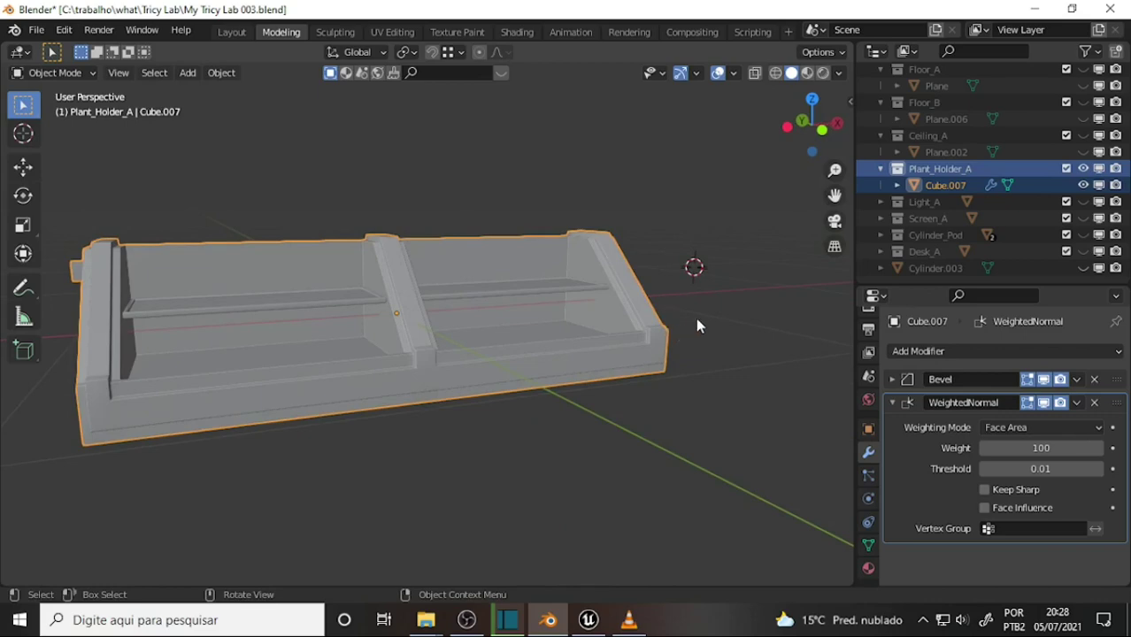
mouse_move(687, 219)
middle_down()
mouse_move(586, 199)
mouse_move(628, 212)
mouse_move(682, 195)
mouse_move(672, 197)
middle_up()
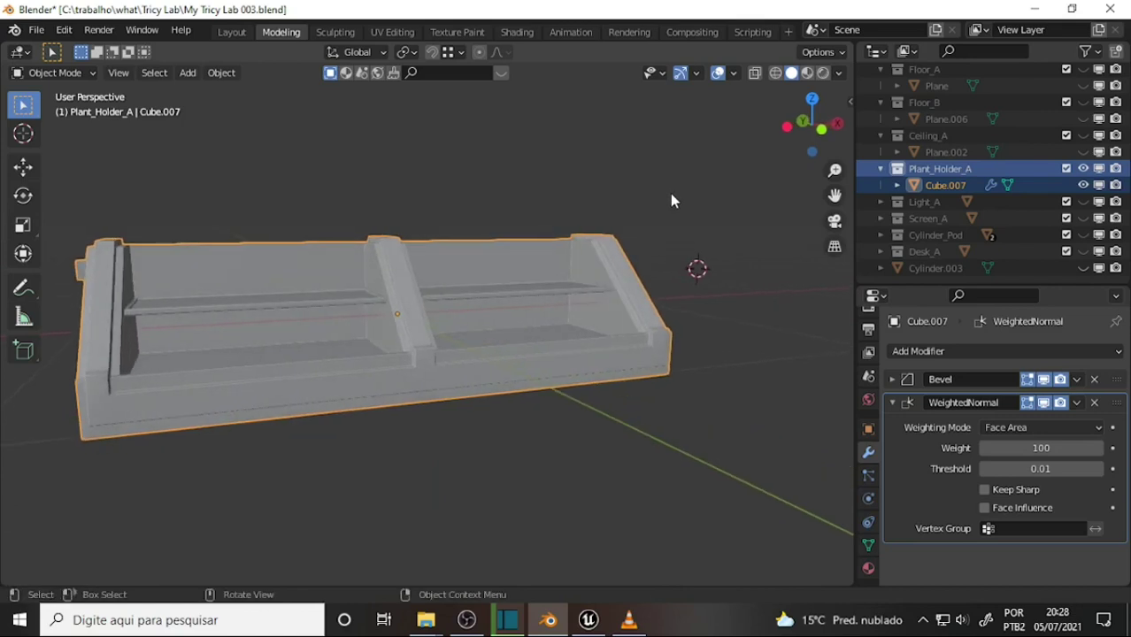
mouse_move(797, 189)
middle_down()
mouse_move(779, 188)
mouse_move(792, 186)
middle_up()
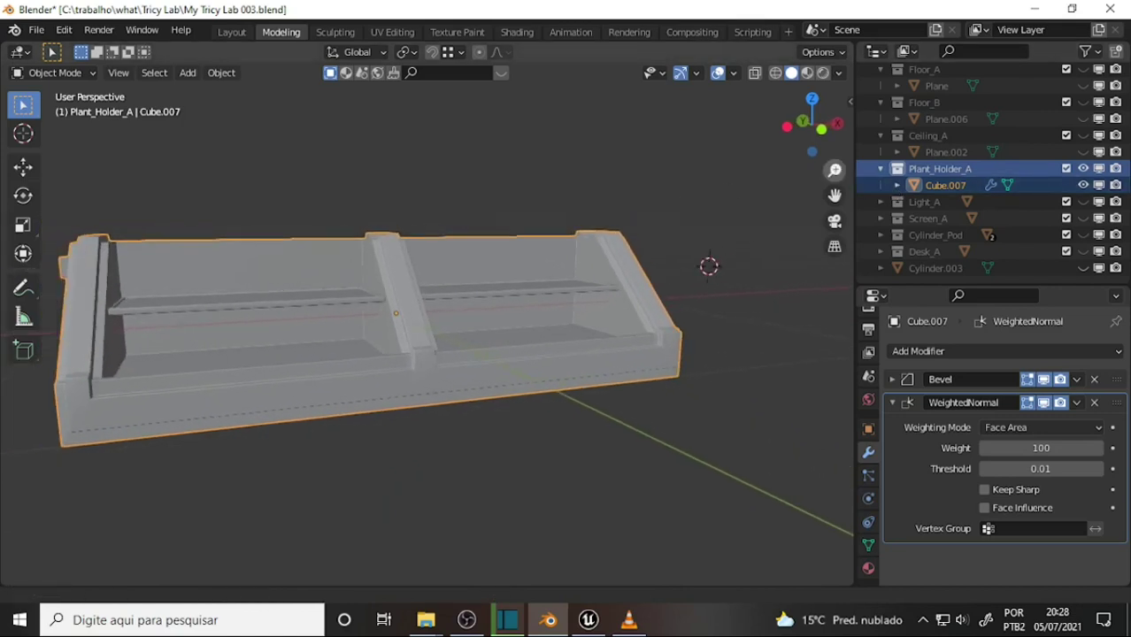
drag(835, 194, 653, 240)
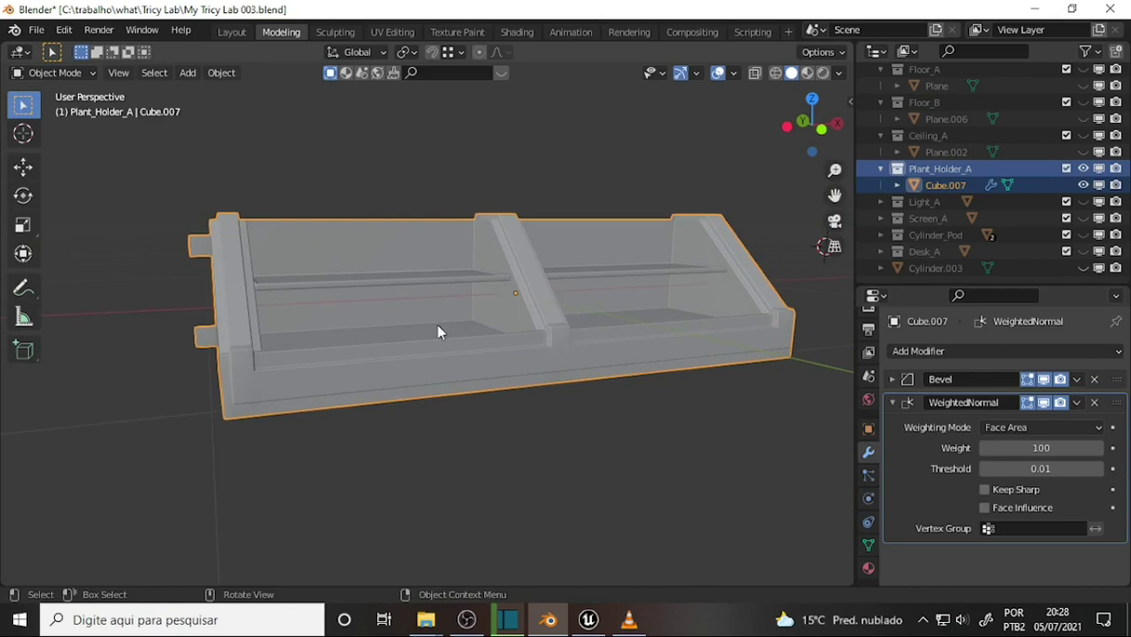
scroll(434, 326, up, 4)
scroll(432, 326, down, 2)
mouse_move(431, 327)
middle_down()
mouse_move(507, 319)
mouse_move(488, 327)
middle_up()
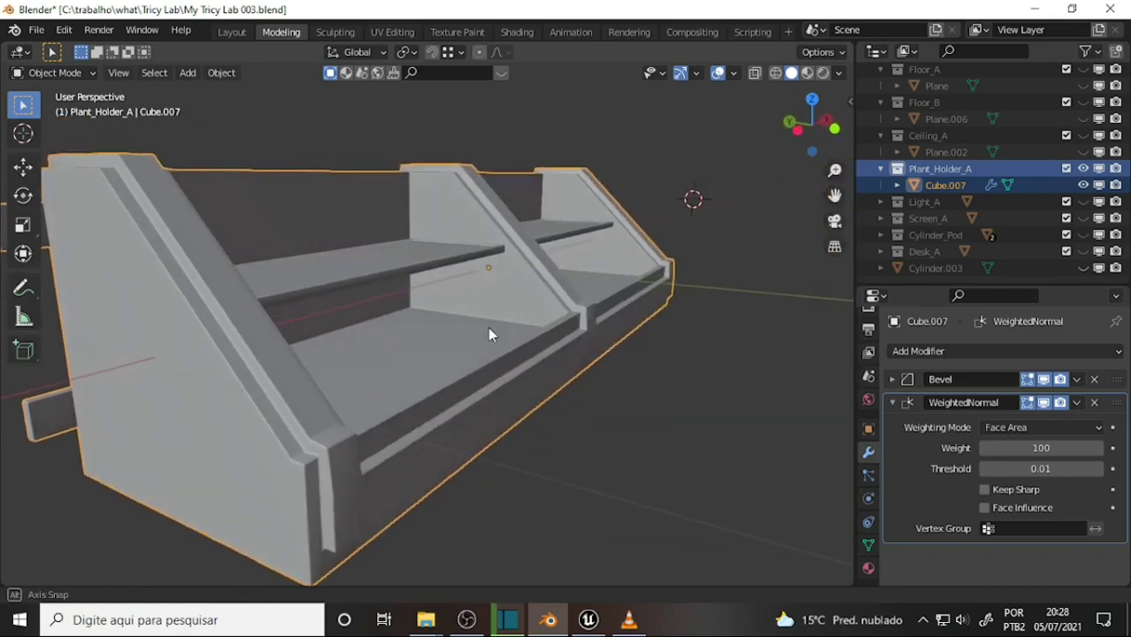
mouse_move(796, 212)
middle_down()
mouse_move(646, 214)
mouse_move(675, 216)
middle_up()
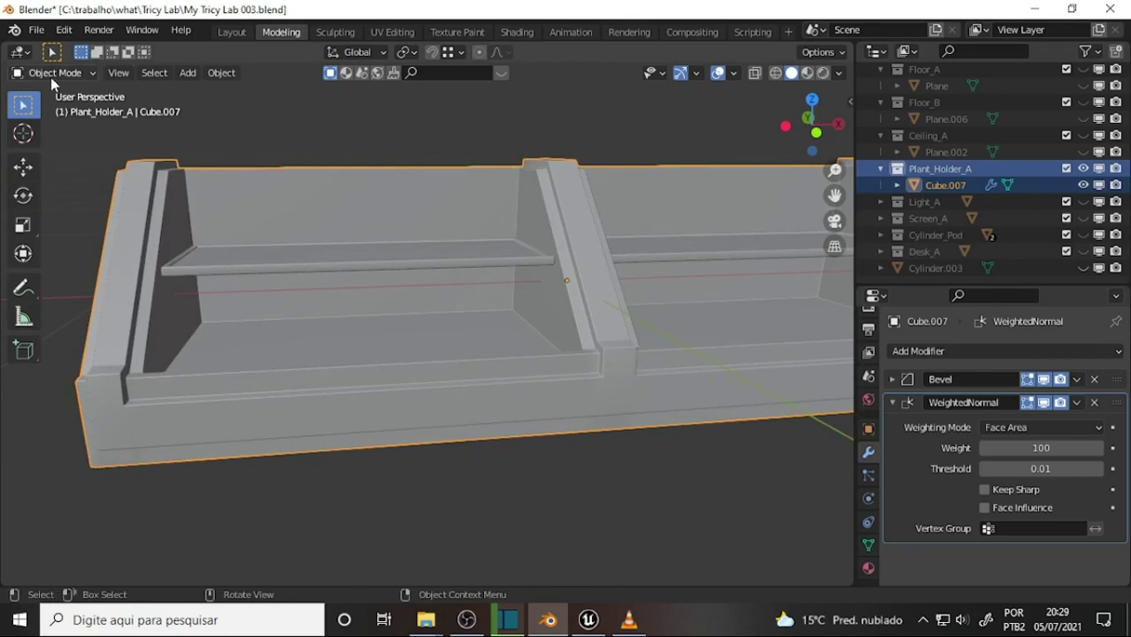
key(shift+a)
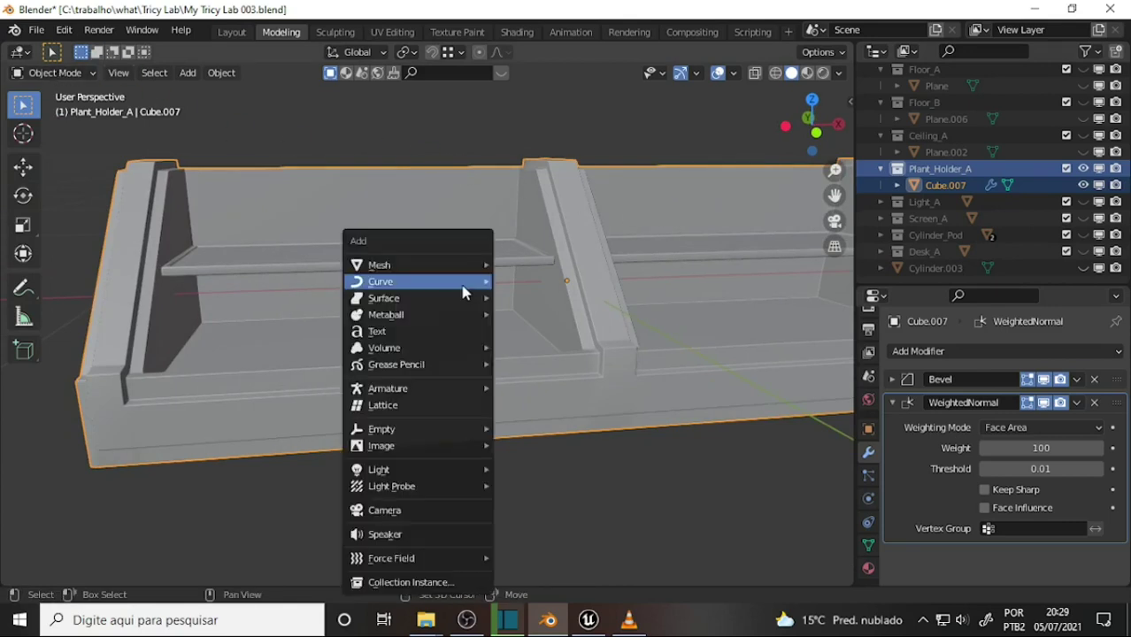
mouse_move(379, 264)
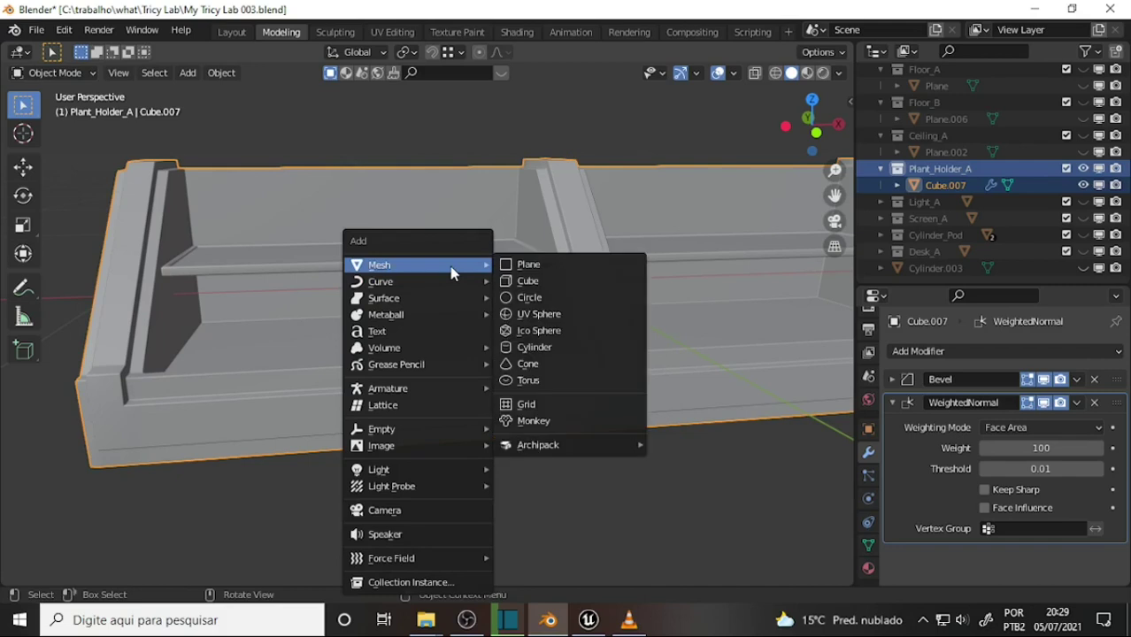
click(536, 346)
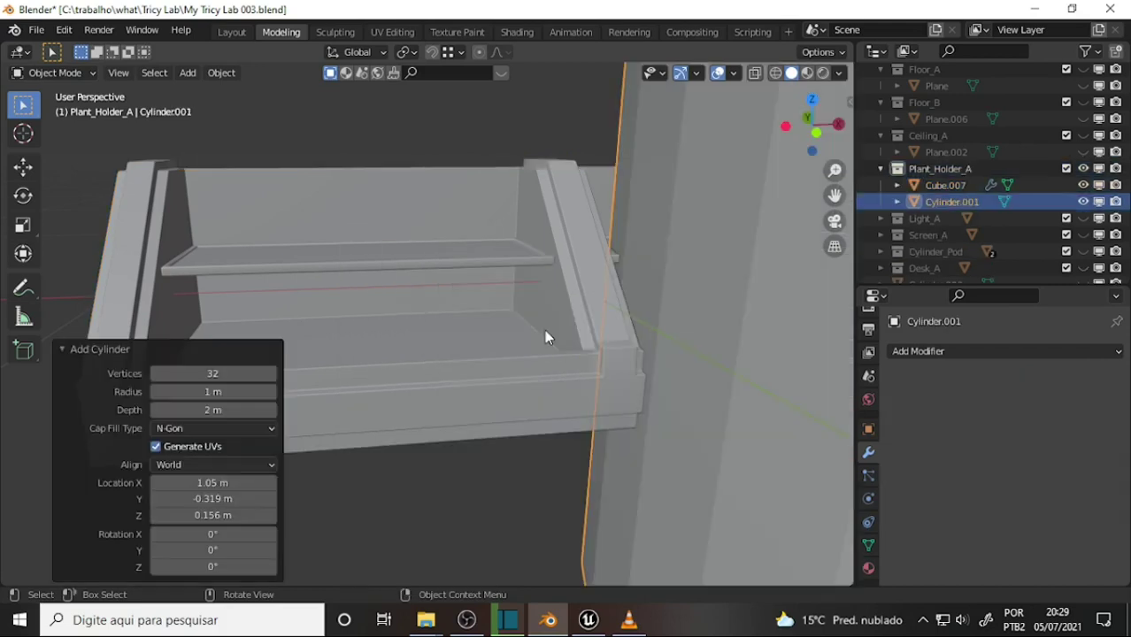
click(211, 375)
text(6)
key(Return)
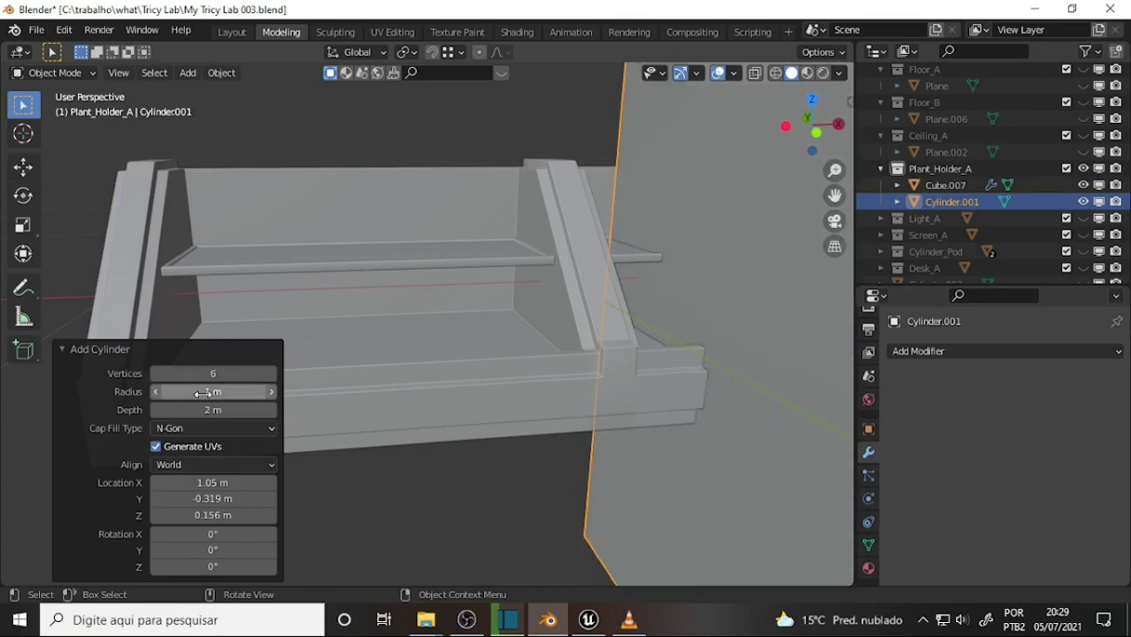
Give the new cylinder a radius of 0.1 m and depth of 0.1 m.
click(210, 392)
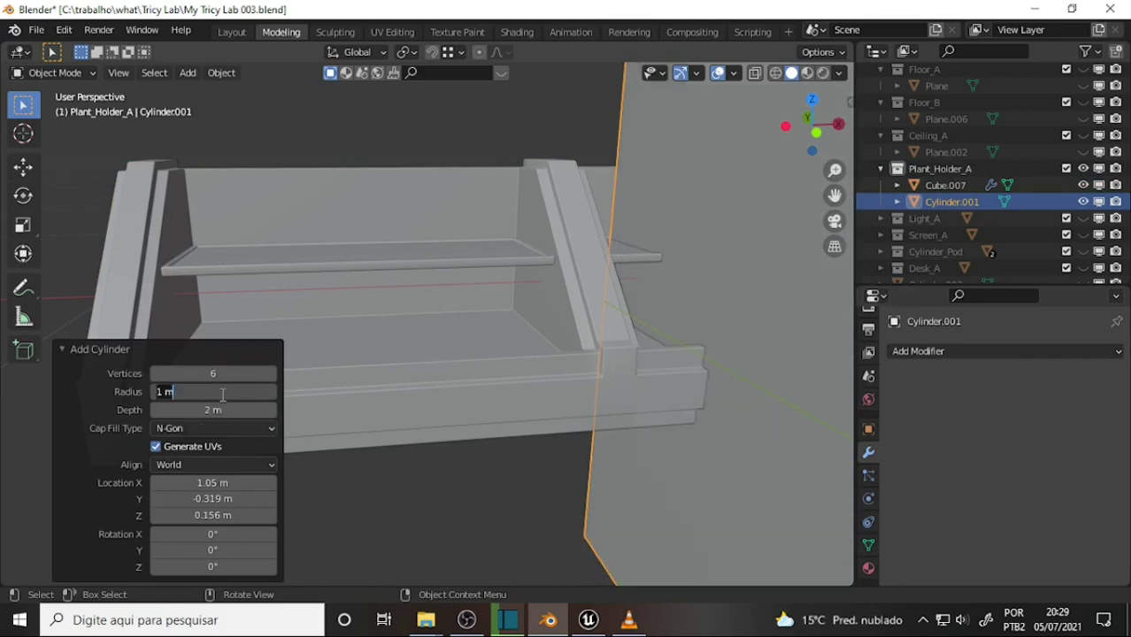
key(BackSpace)
text(.1)
key(Tab)
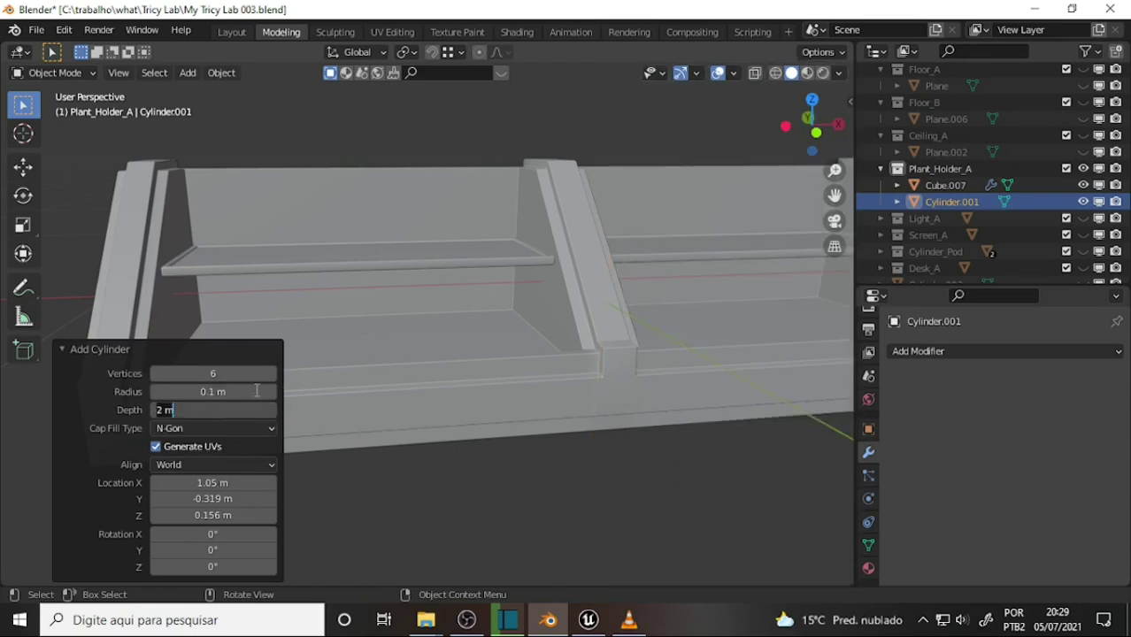
key(BackSpace)
text(0.1)
key(Return)
scroll(459, 238, down, 4)
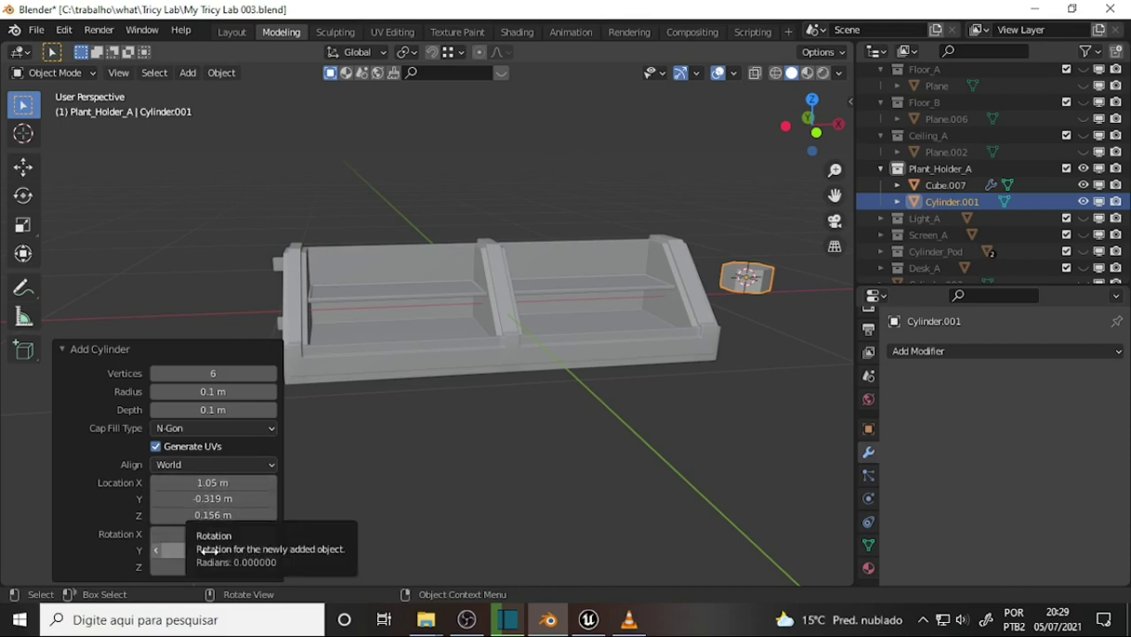
Set the cylinder's rotation to 90° on X and 0° on Y.
mouse_move(211, 551)
mouse_down()
mouse_move(353, 539)
mouse_move(182, 551)
mouse_up()
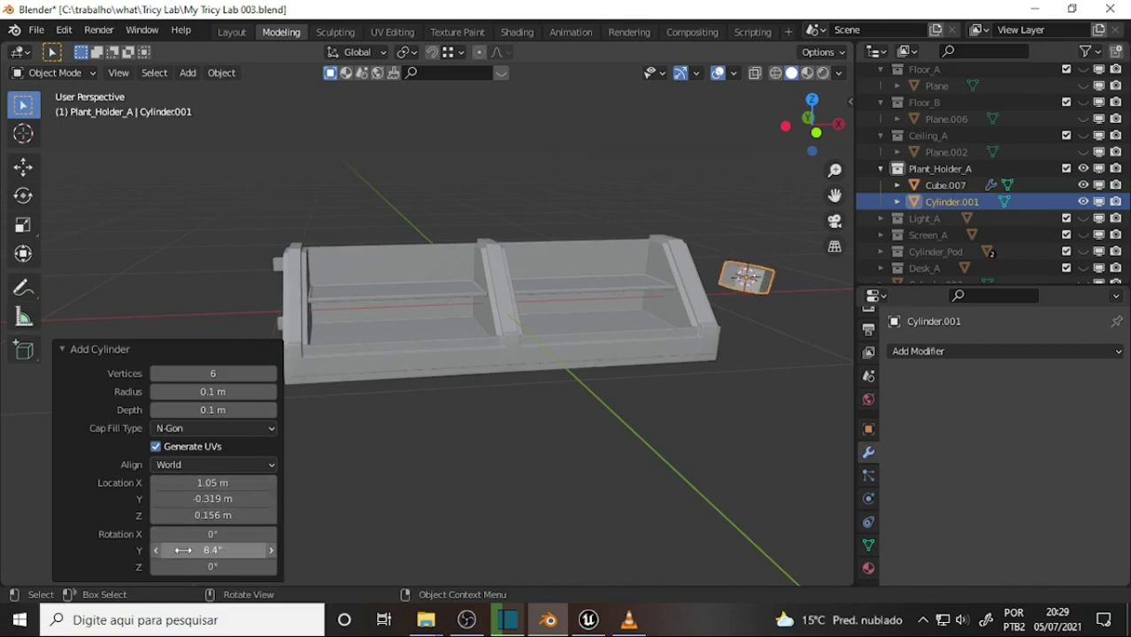
click(209, 551)
text(0)
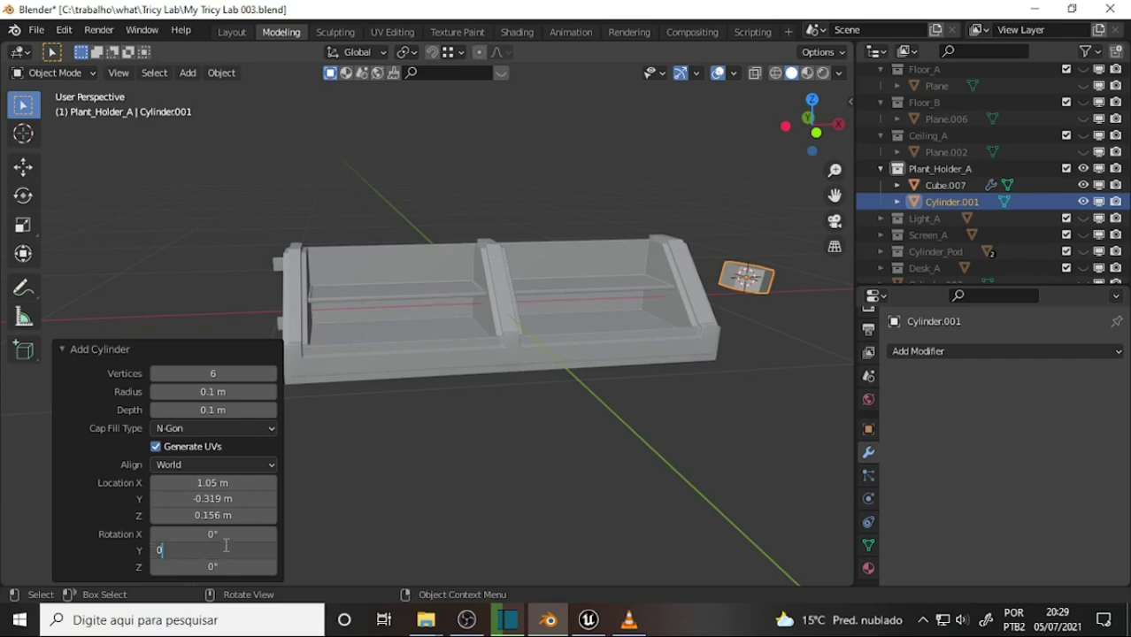
key(Return)
click(212, 535)
text(90)
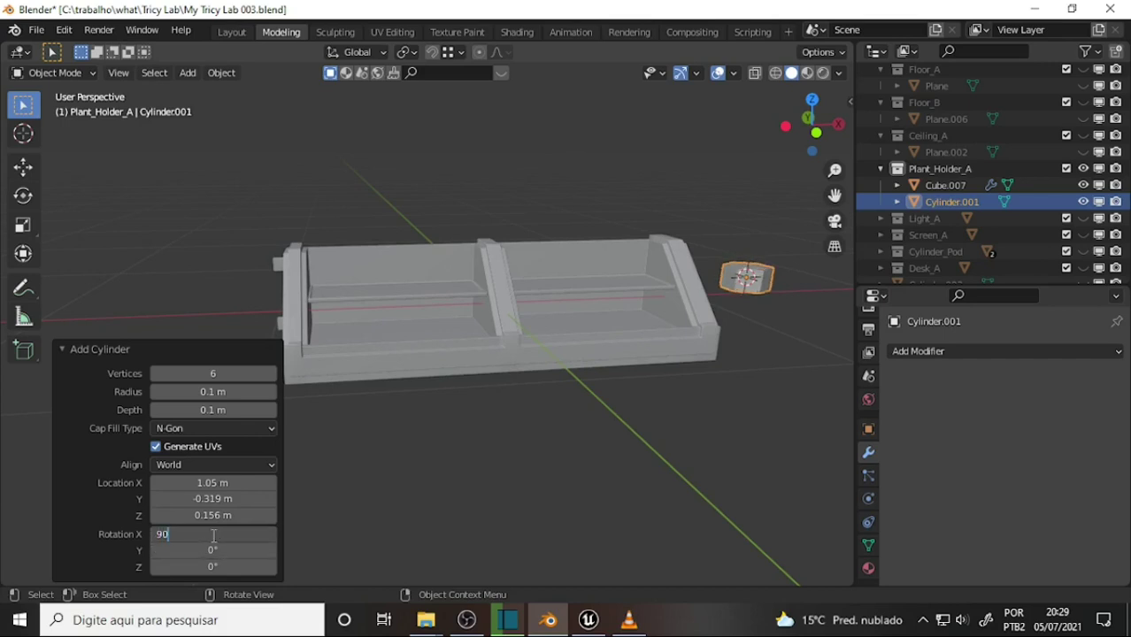
key(Return)
click(683, 366)
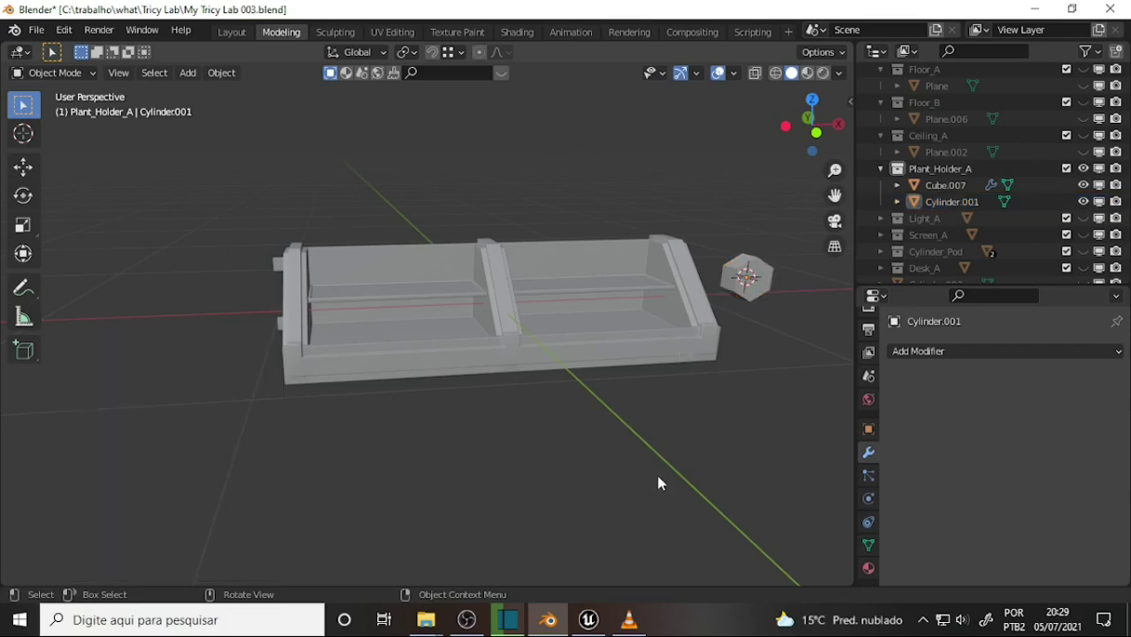
Skip the VLC tutorial ahead to 10:11 to review the bolted plant holder, then return to Blender.
click(629, 623)
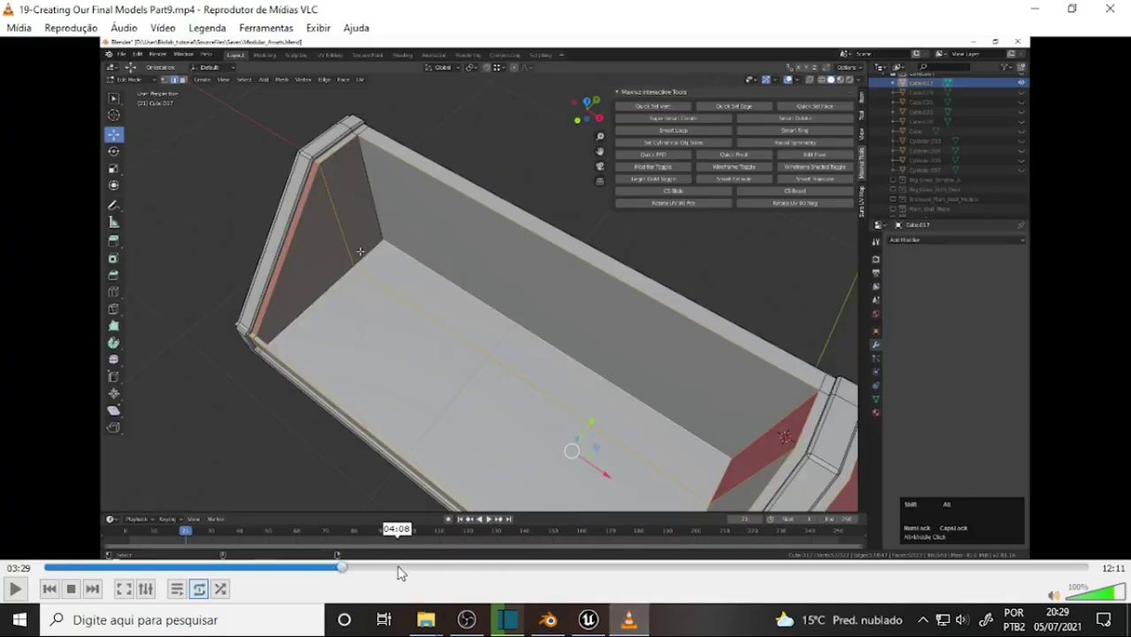
mouse_move(345, 573)
mouse_down()
mouse_move(826, 586)
mouse_move(985, 578)
mouse_move(921, 588)
mouse_up()
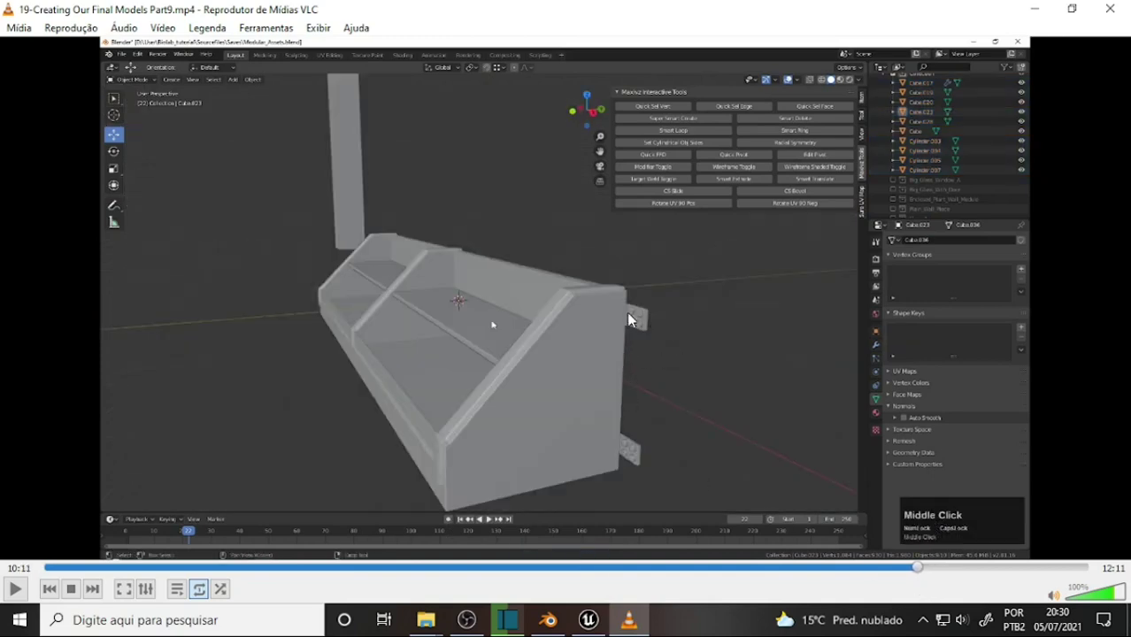
scroll(664, 343, up, 3)
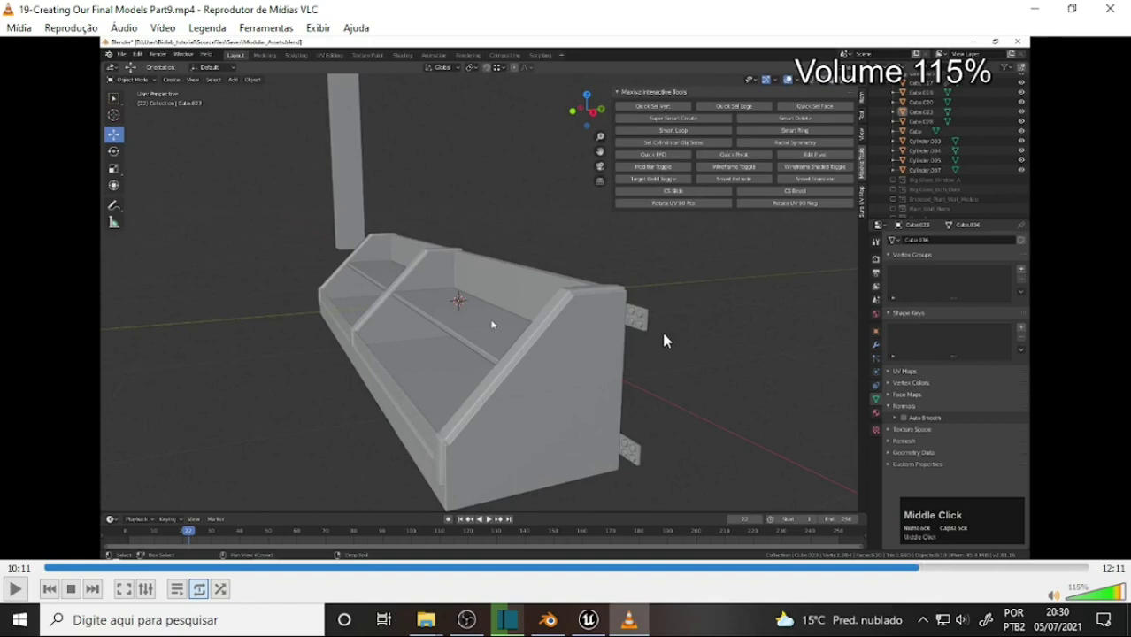
scroll(665, 342, down, 2)
scroll(665, 341, down, 1)
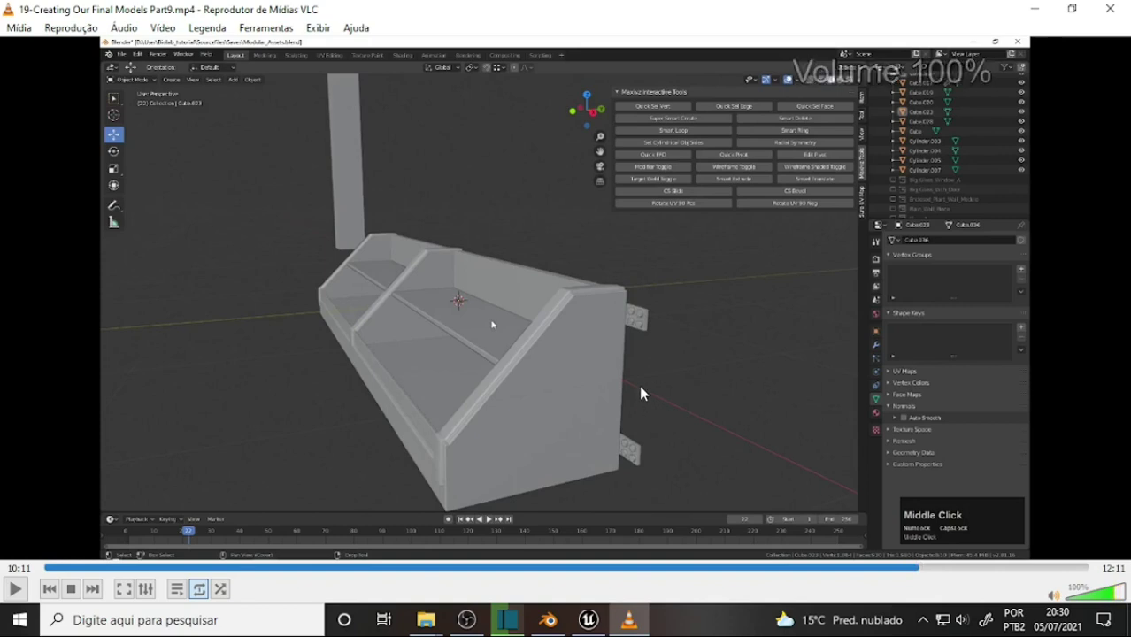
click(547, 619)
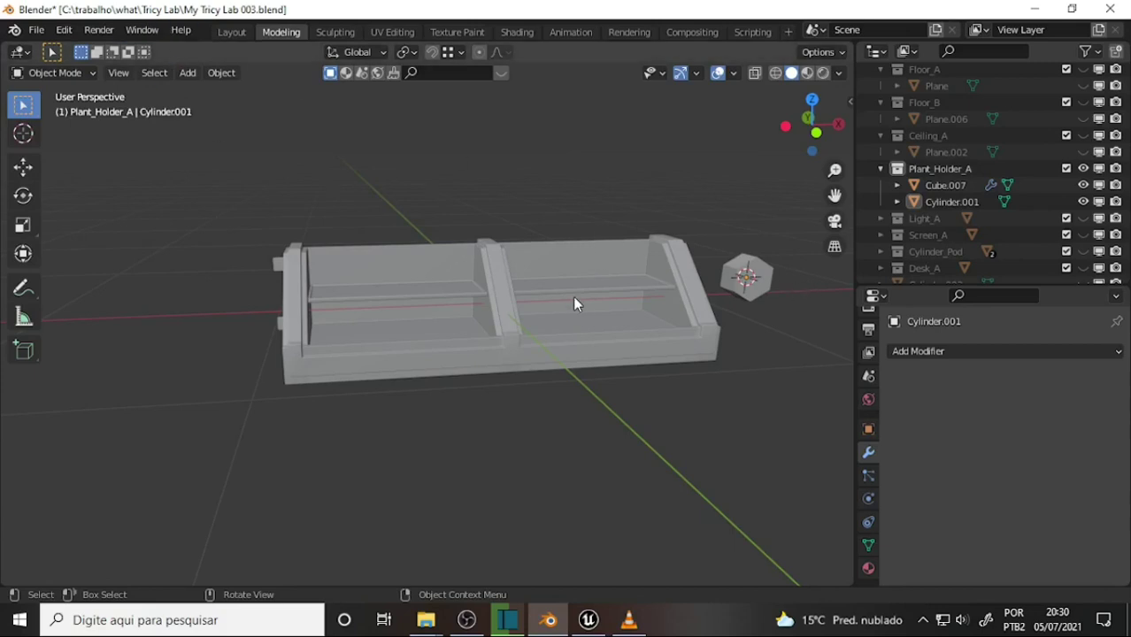
Move the hexagonal cylinder along X beside the plant holder's left end.
click(761, 282)
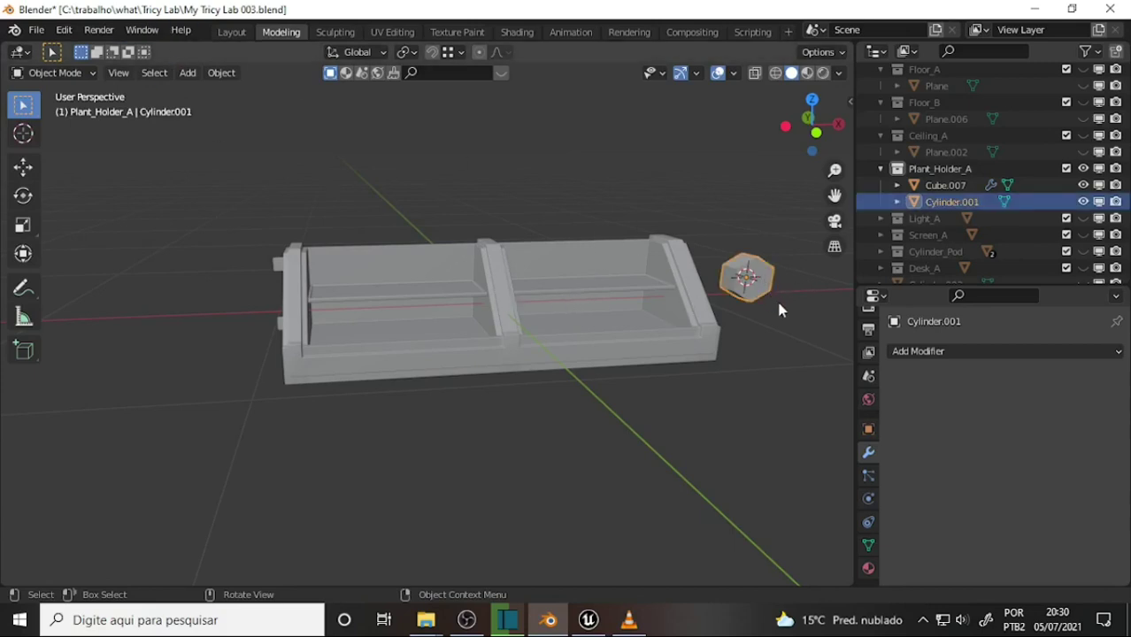
key(g)
key(x)
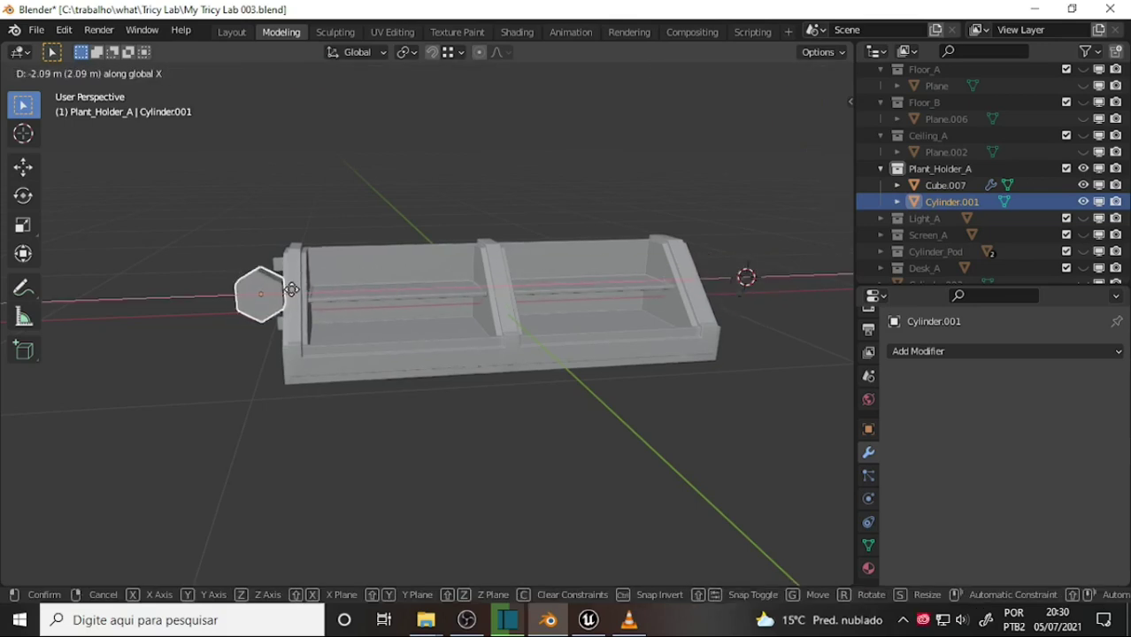
click(292, 289)
scroll(382, 244, up, 1)
scroll(382, 244, up, 4)
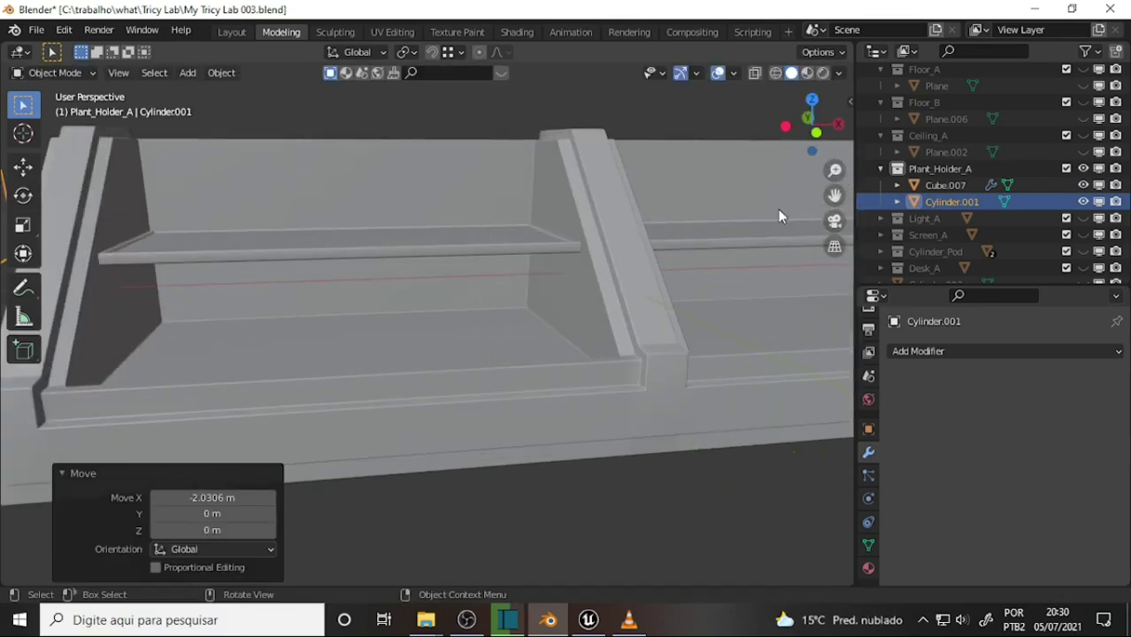
mouse_move(779, 215)
middle_down()
mouse_move(591, 253)
mouse_move(660, 251)
mouse_move(708, 266)
middle_up()
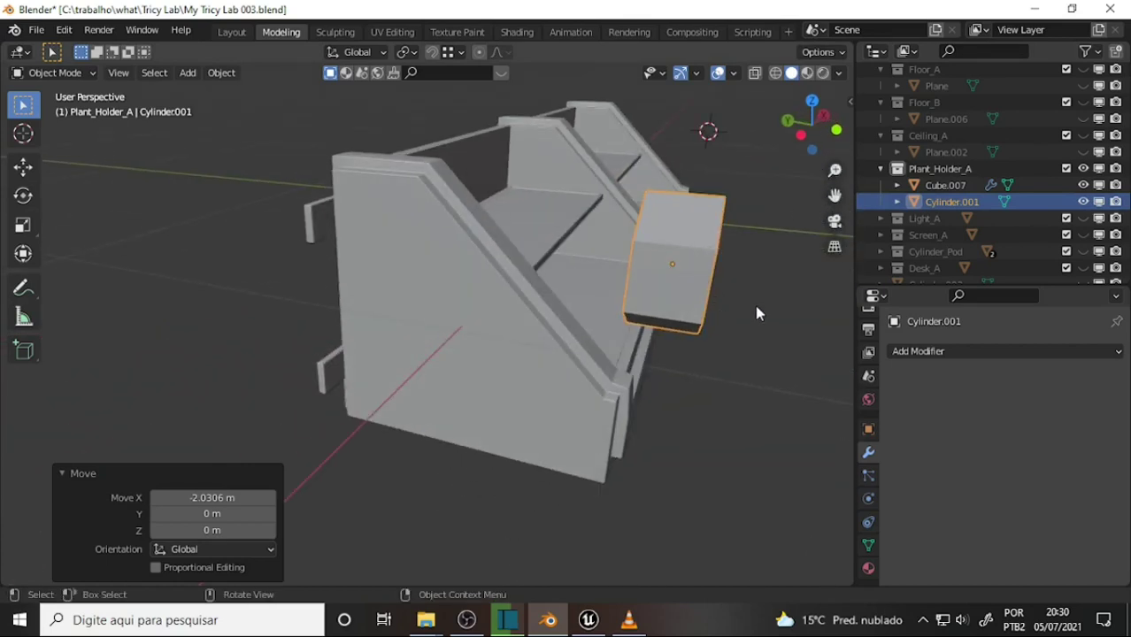
Scale the cylinder down to 0.141 as a bolt head.
key(s)
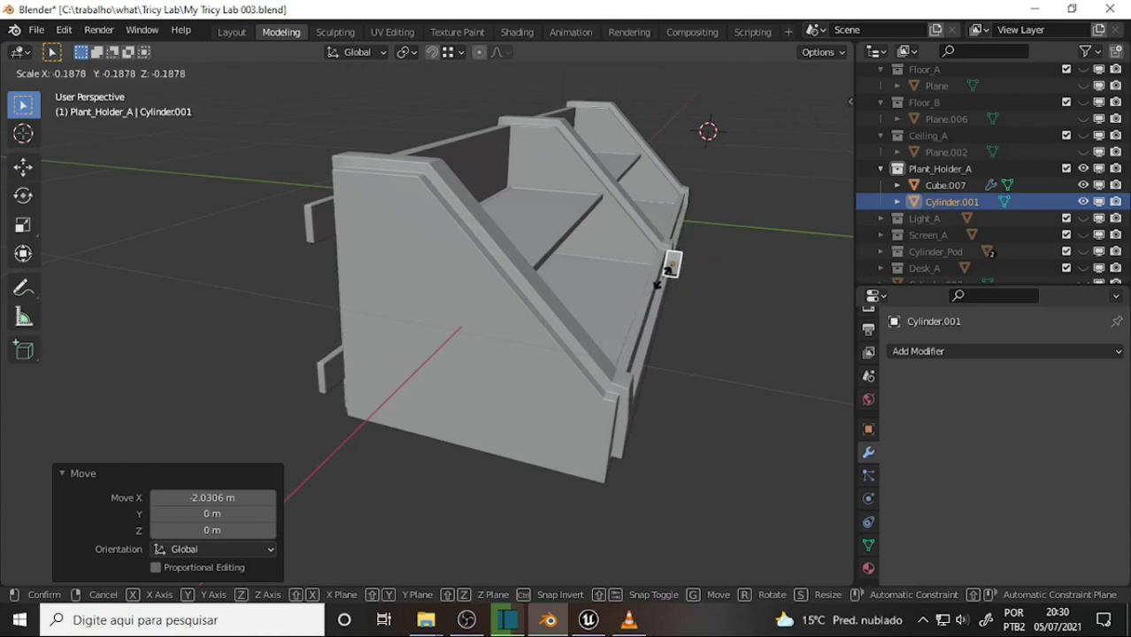
click(668, 280)
key(g)
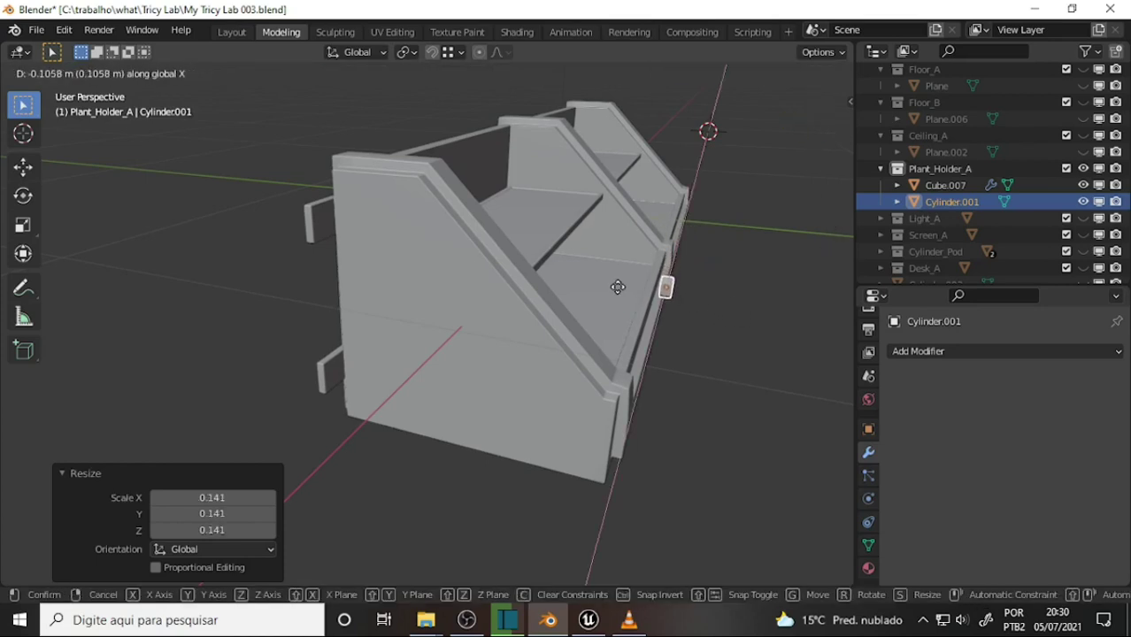
right_click(657, 297)
Move the bolt cylinder along Y onto the holder's side tab.
key(g)
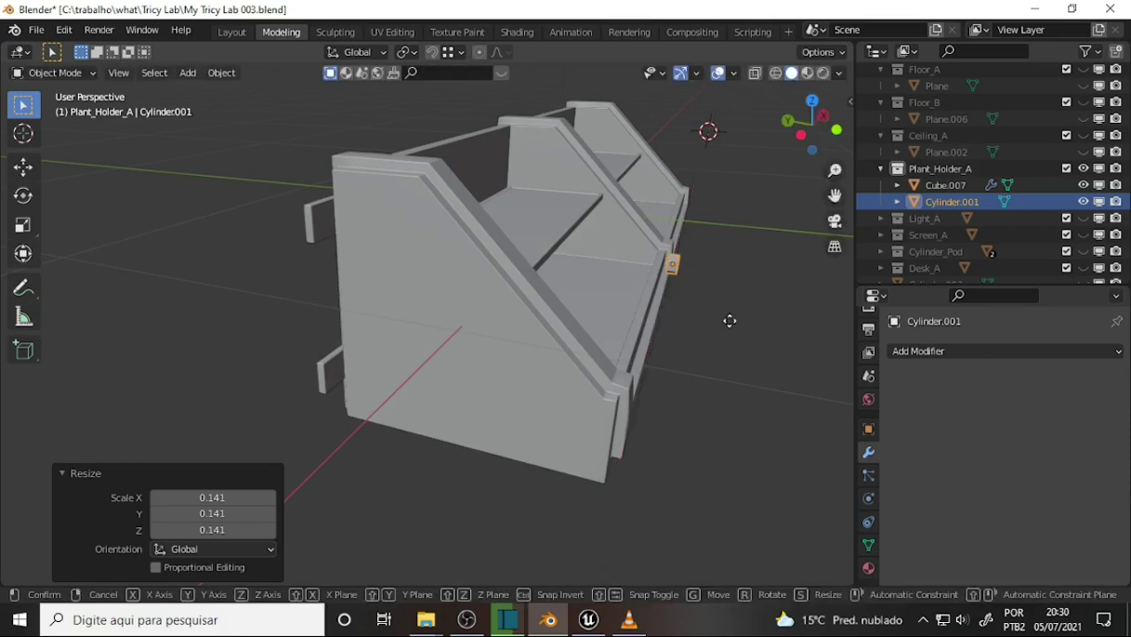
key(y)
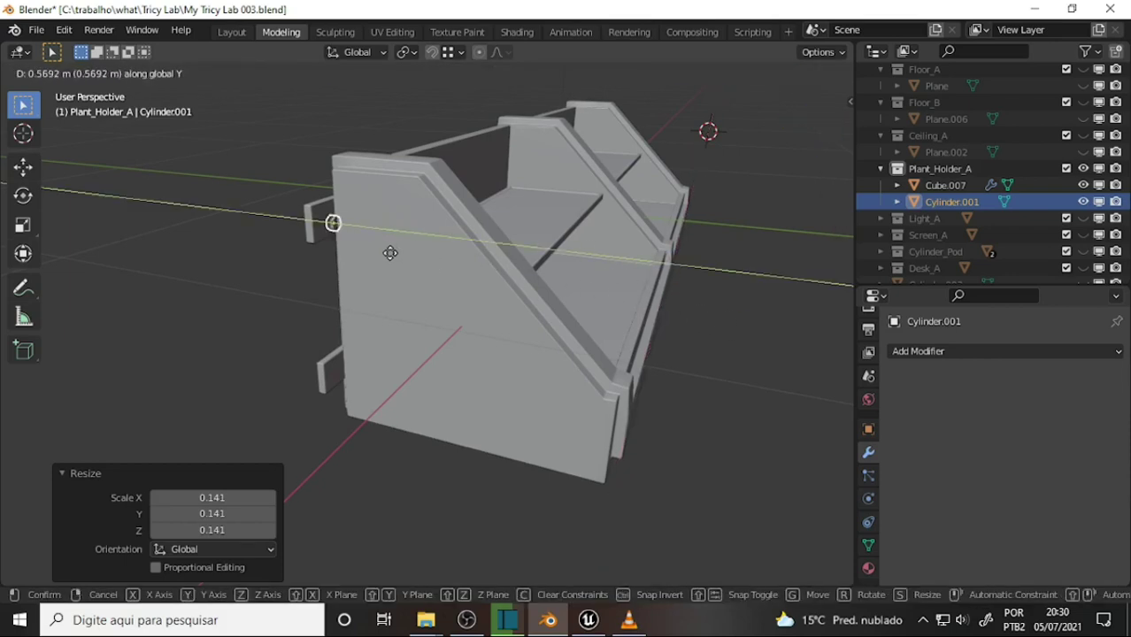
click(390, 252)
scroll(490, 228, up, 5)
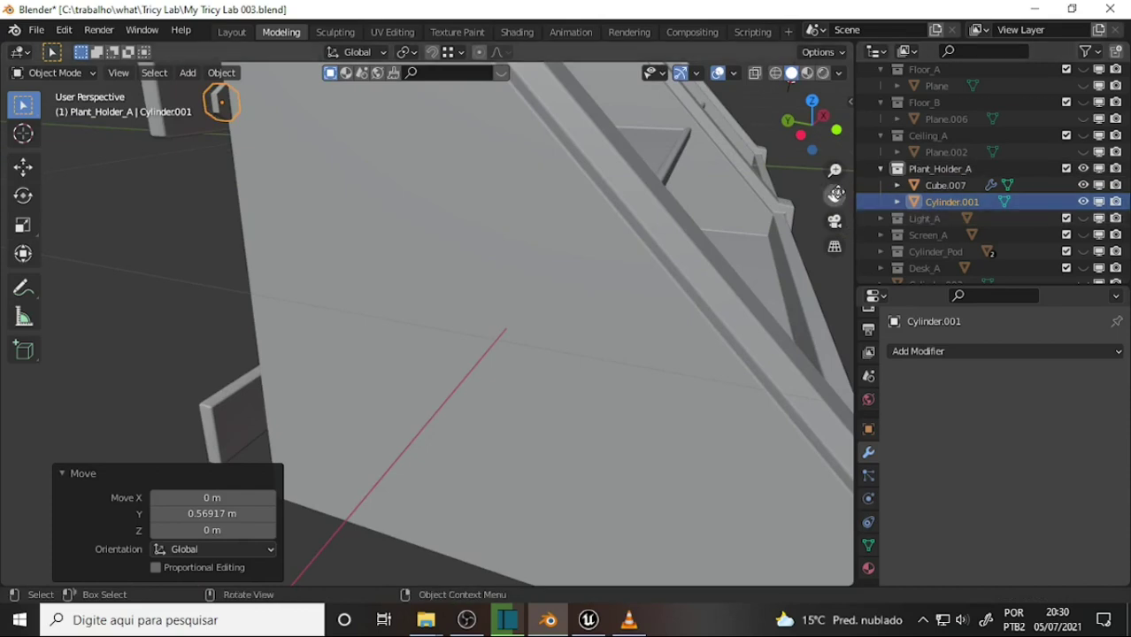
mouse_move(797, 204)
middle_down()
mouse_move(611, 197)
mouse_move(626, 172)
middle_up()
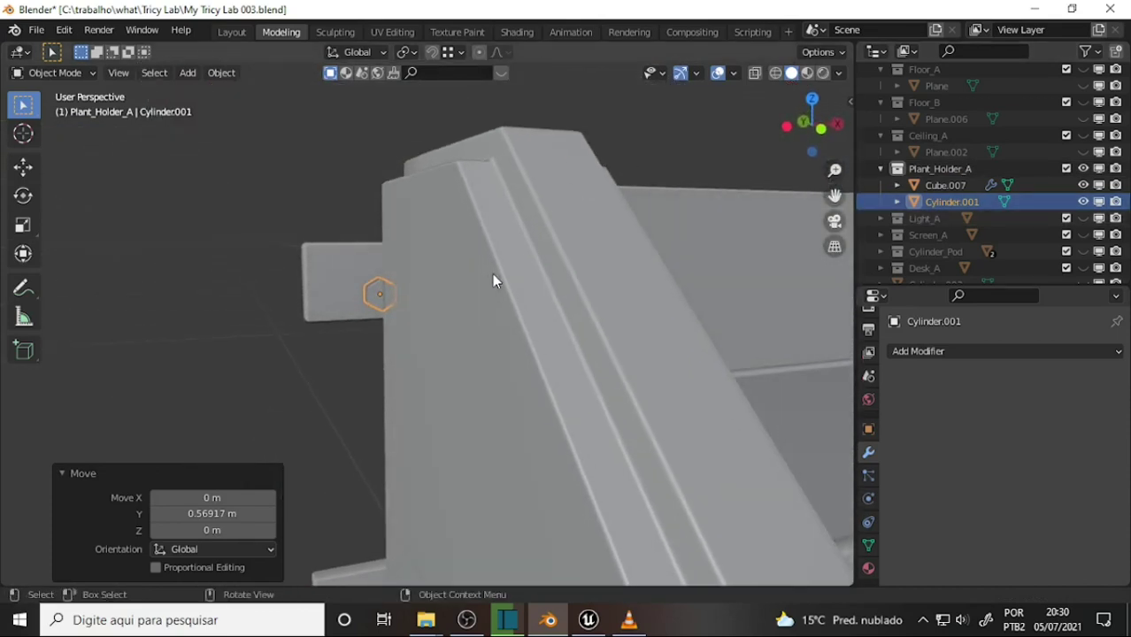
Raise the bolt slightly along Z and shift it along X.
key(g)
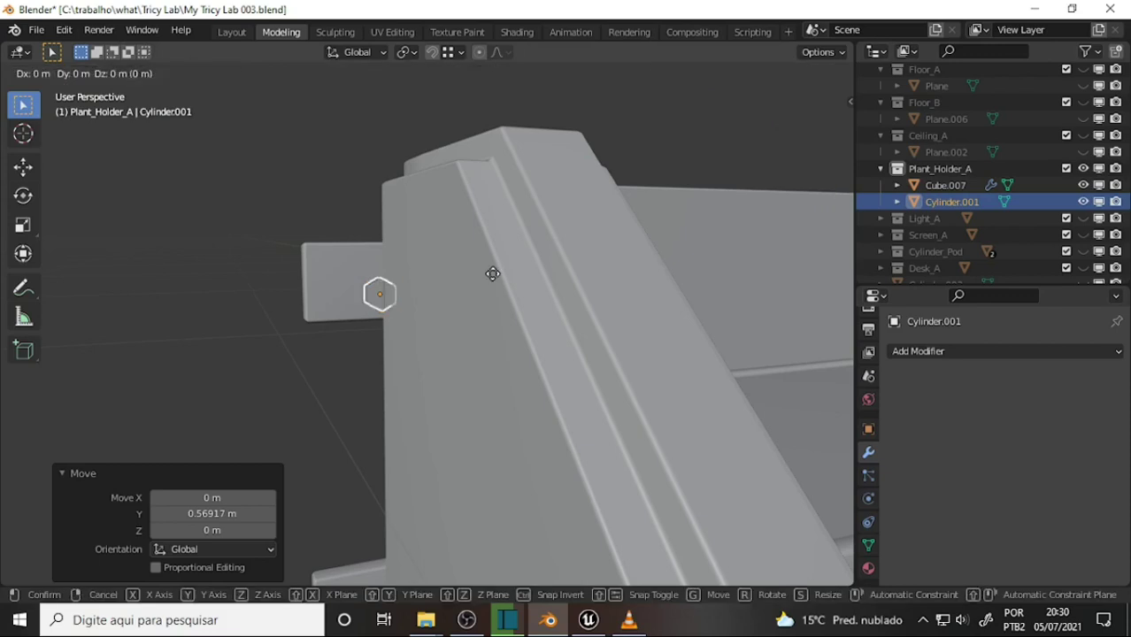
key(z)
click(490, 260)
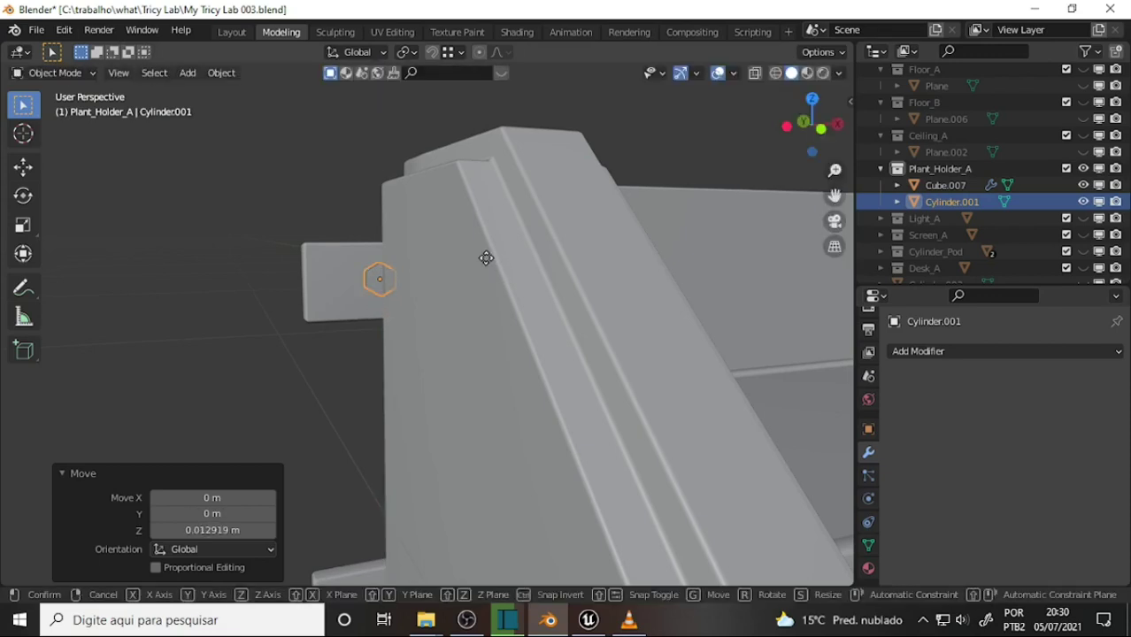
key(g)
key(x)
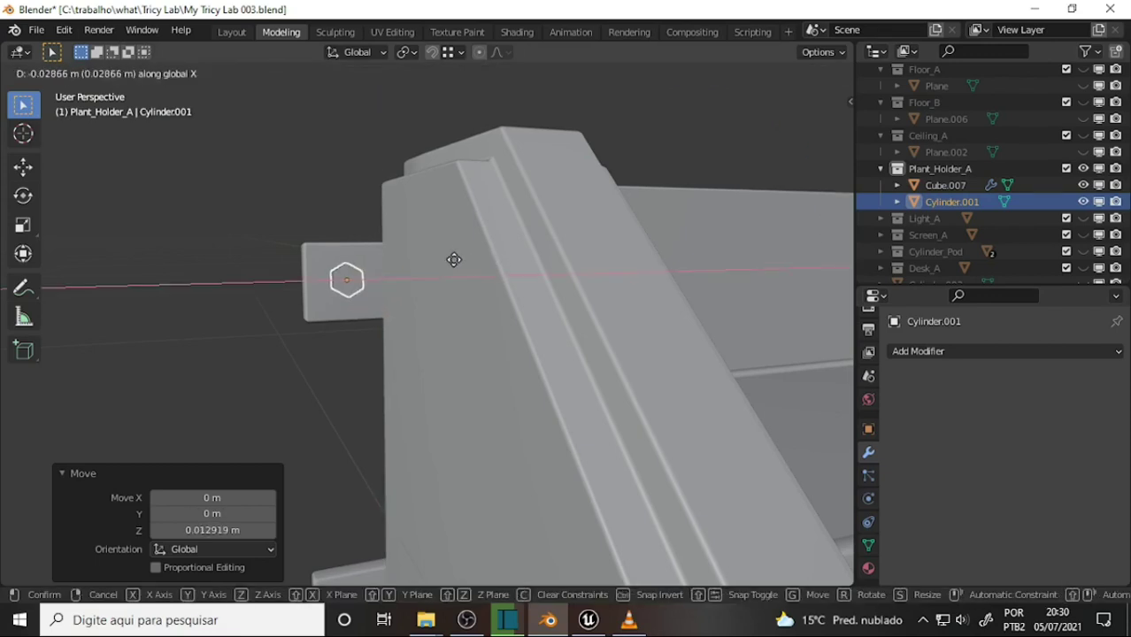
click(454, 258)
middle_drag(361, 205, 473, 201)
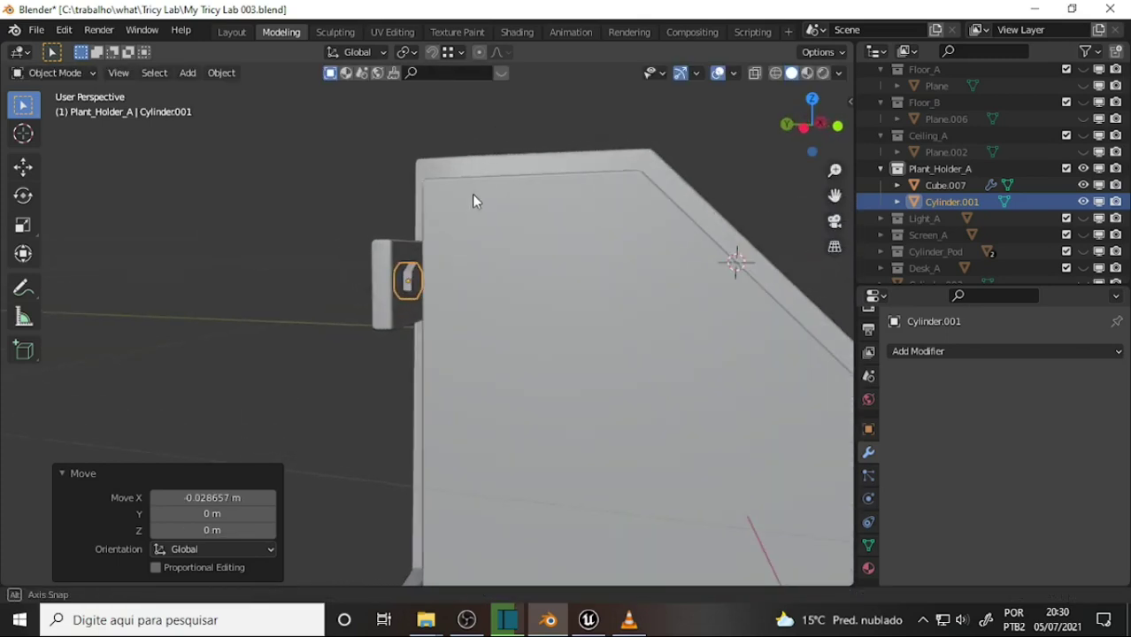
scroll(461, 268, up, 3)
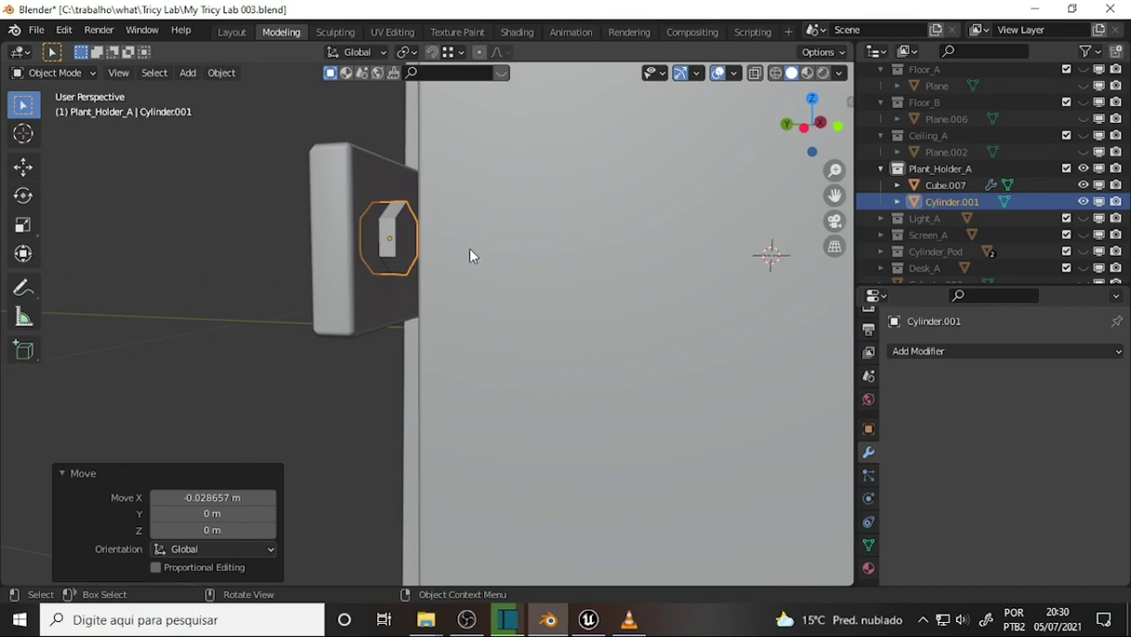
Flatten the bolt to 0.578 along Y.
key(s)
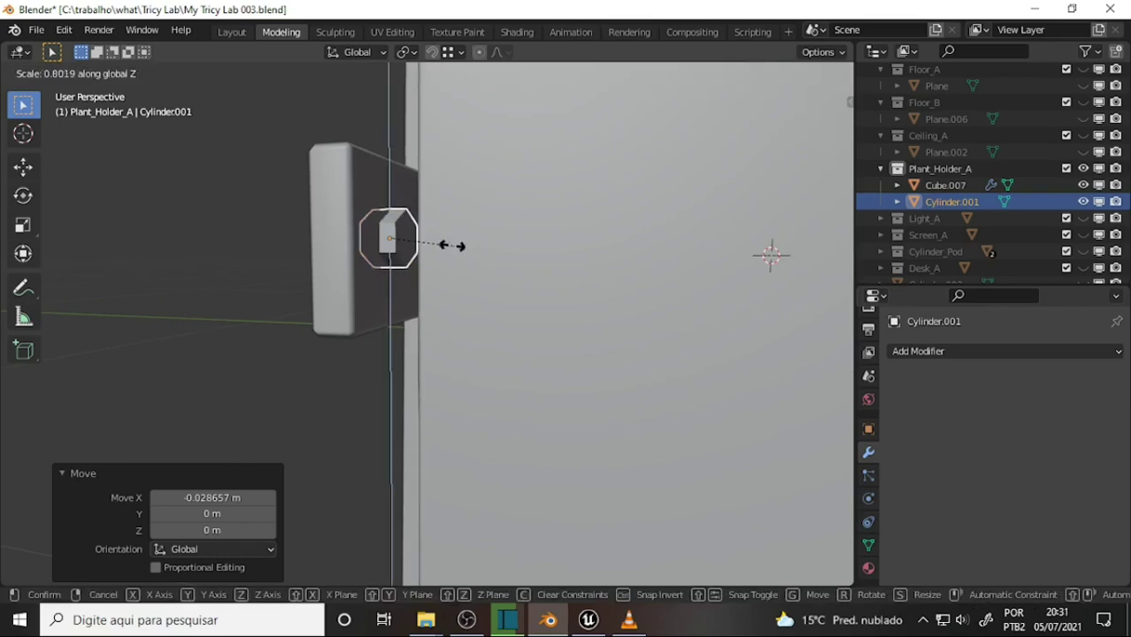
right_click(466, 239)
key(s)
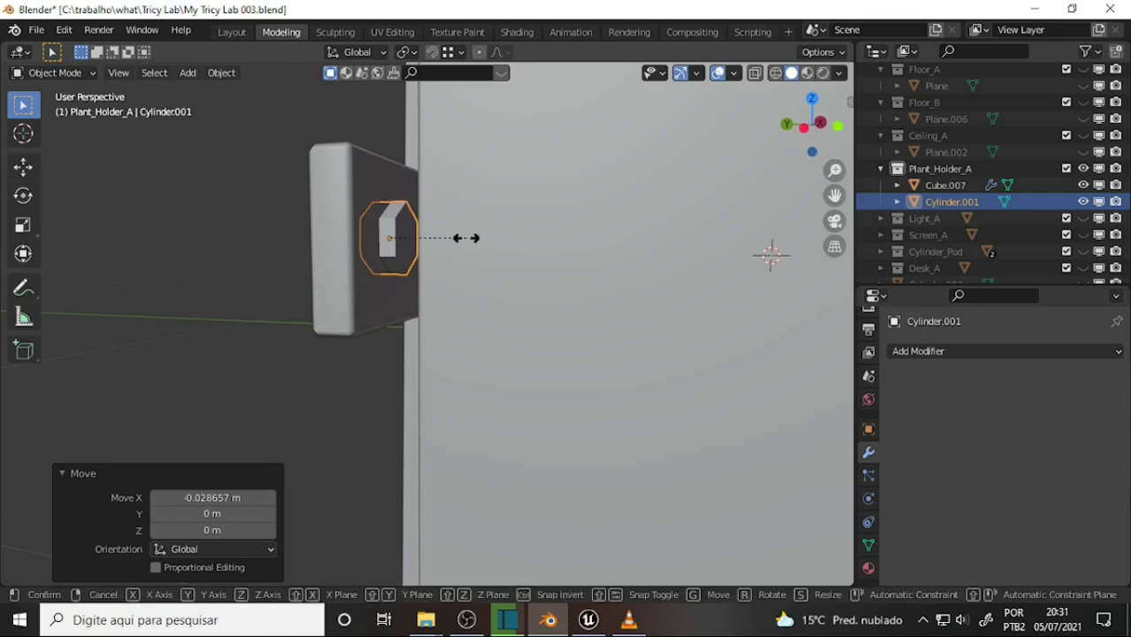
key(y)
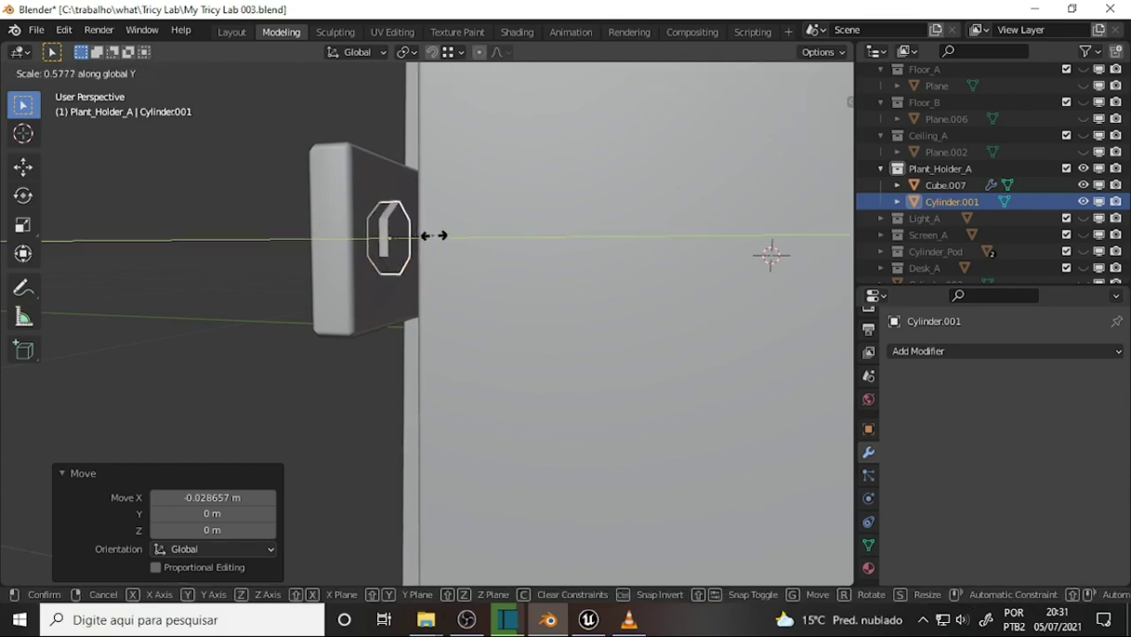
click(433, 237)
Nudge the bolt -0.005518 m along Y against the side tab.
key(g)
key(y)
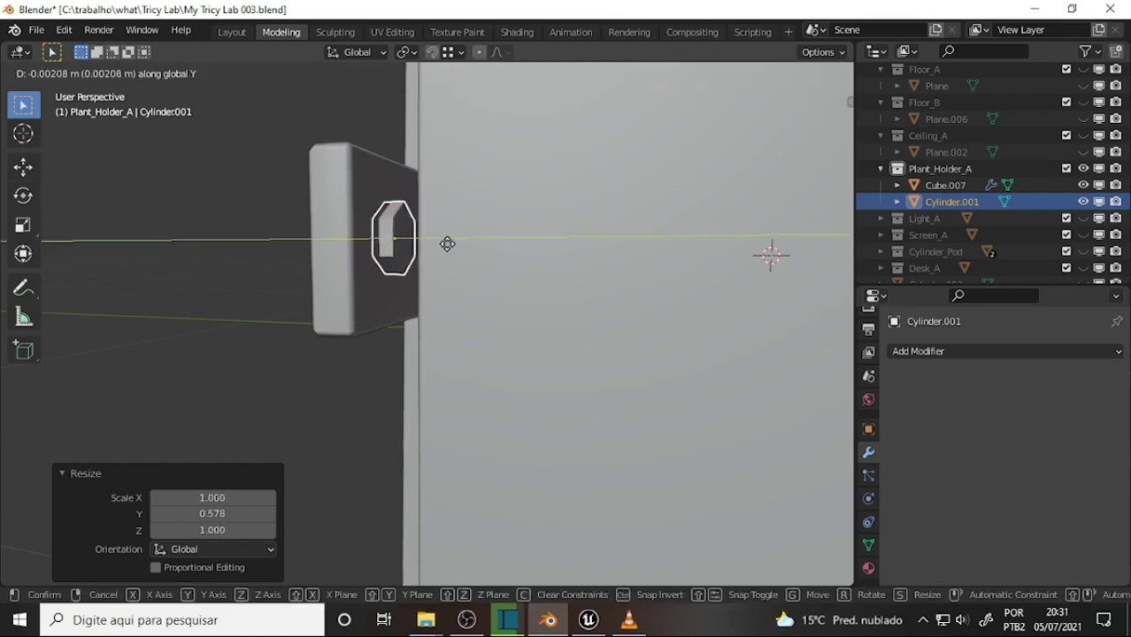
click(456, 251)
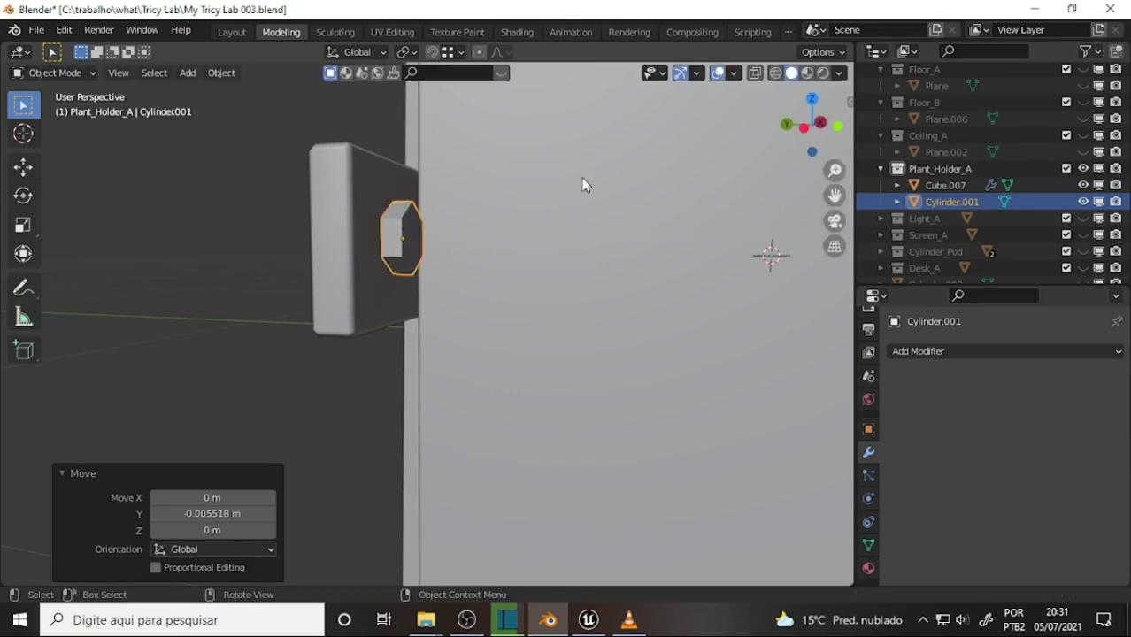
mouse_move(583, 182)
middle_down()
mouse_move(404, 180)
mouse_move(447, 171)
middle_up()
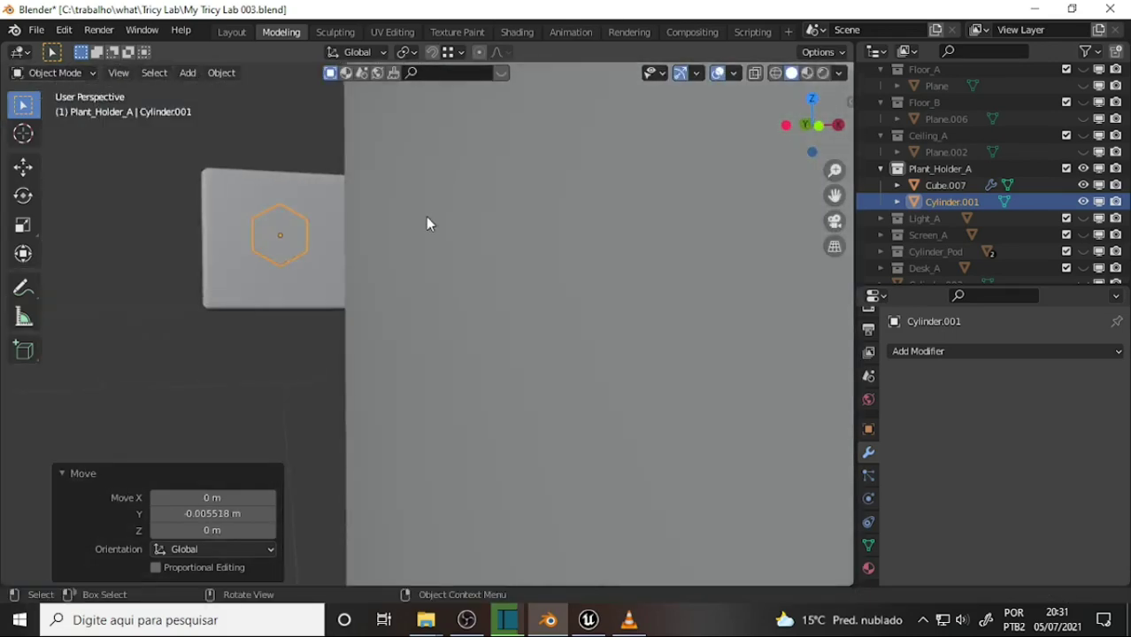
scroll(422, 202, down, 3)
scroll(423, 206, down, 3)
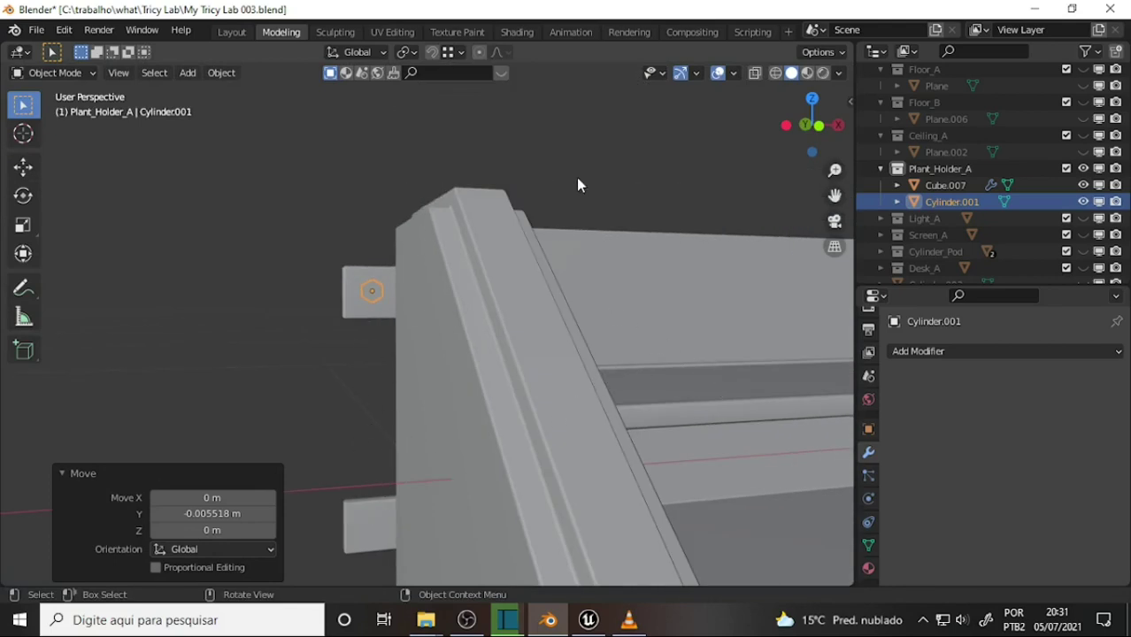
mouse_move(577, 177)
middle_down()
mouse_move(562, 175)
mouse_move(584, 182)
mouse_move(454, 200)
mouse_move(505, 200)
mouse_move(493, 199)
middle_up()
scroll(586, 186, up, 2)
scroll(586, 186, up, 2)
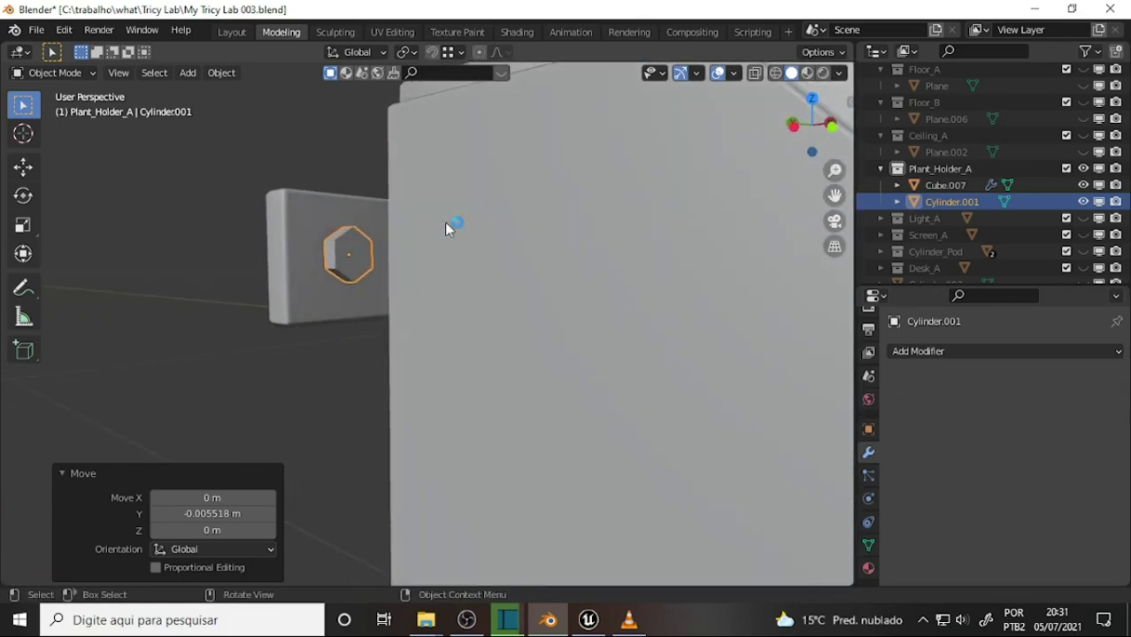
Apply all transforms (location, rotation, scale) to the bolt cylinder.
click(75, 72)
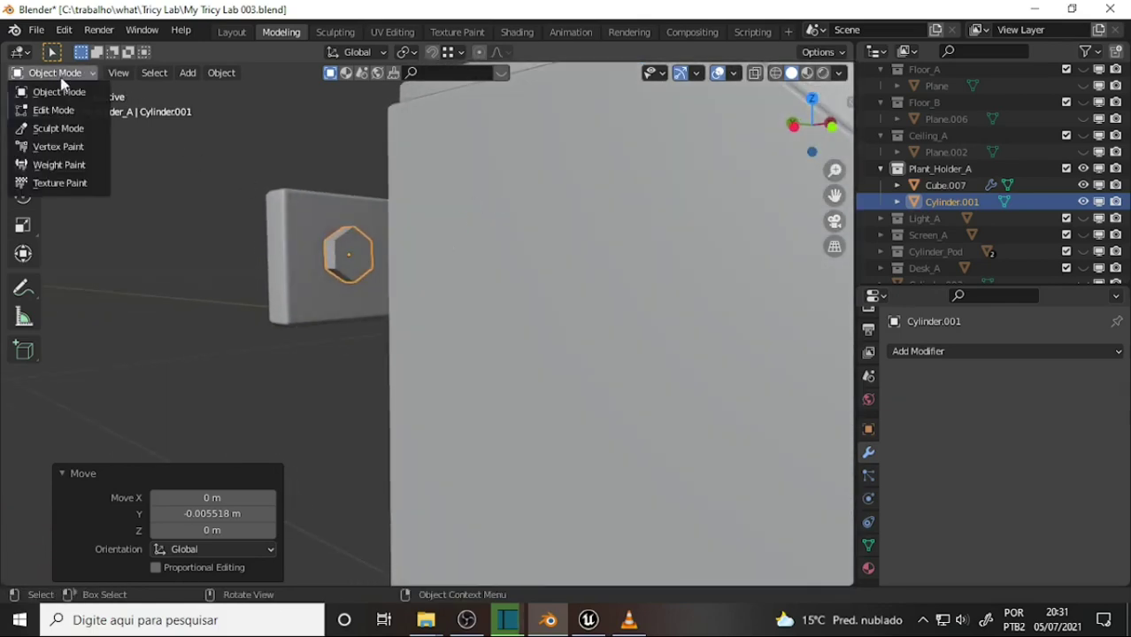
click(67, 107)
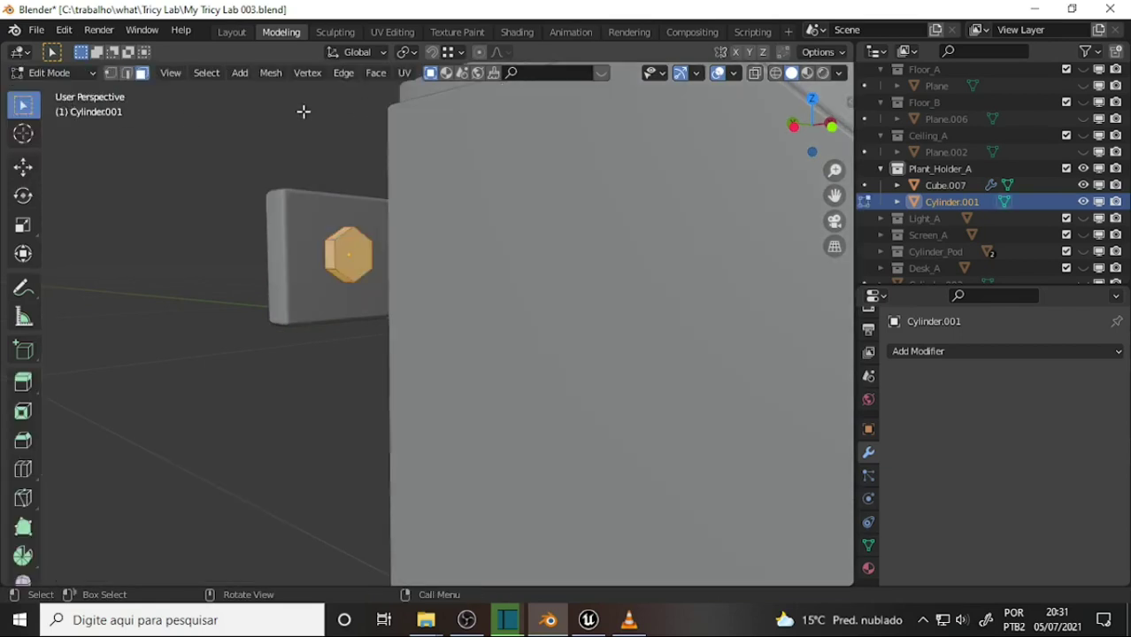
click(55, 73)
click(71, 93)
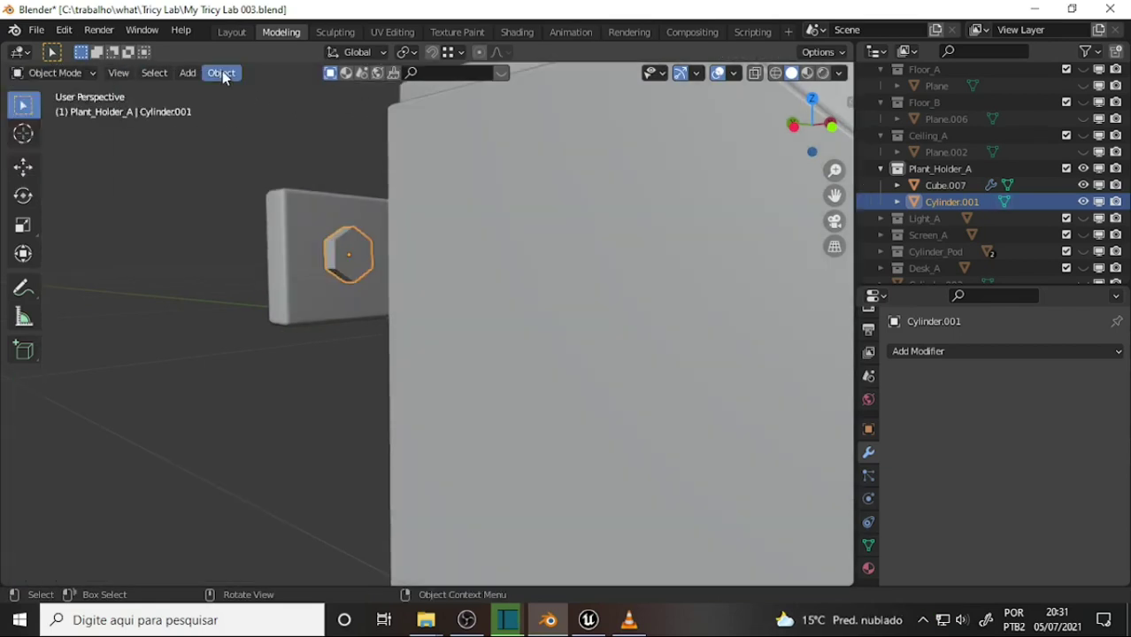
click(222, 73)
mouse_move(266, 158)
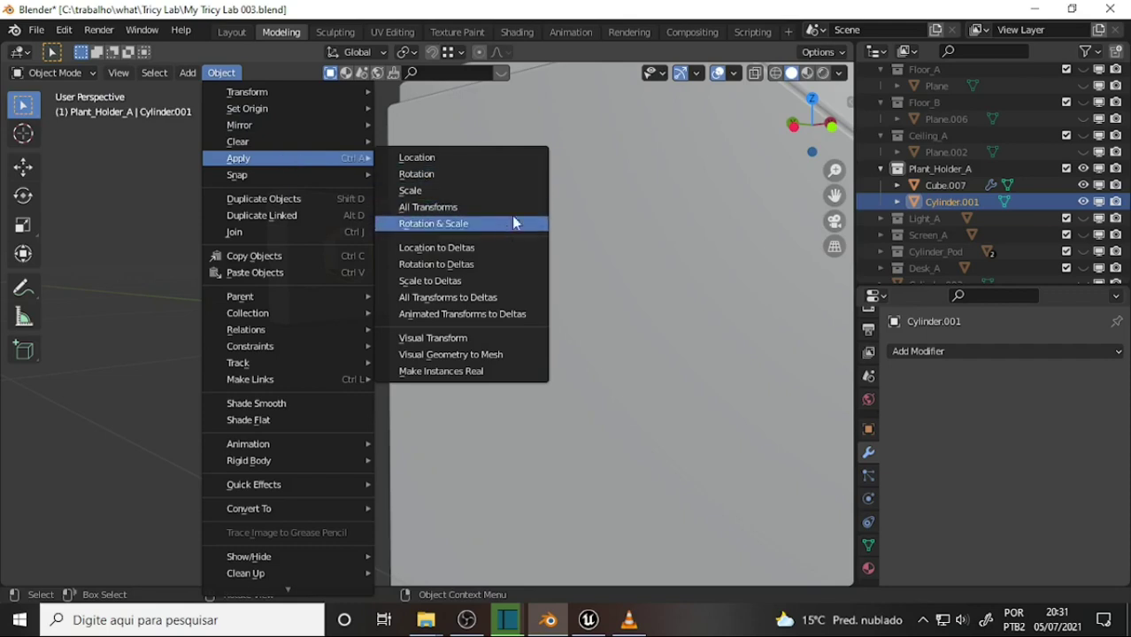
click(481, 206)
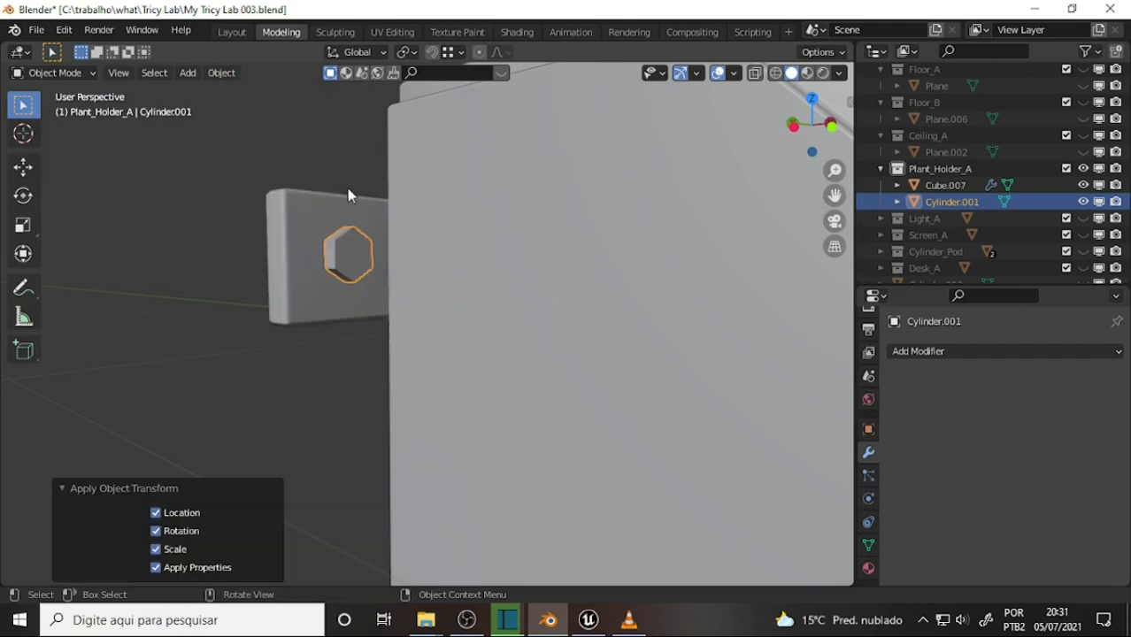
Enter Edit Mode with nothing selected and Edge select mode active.
click(55, 73)
click(71, 110)
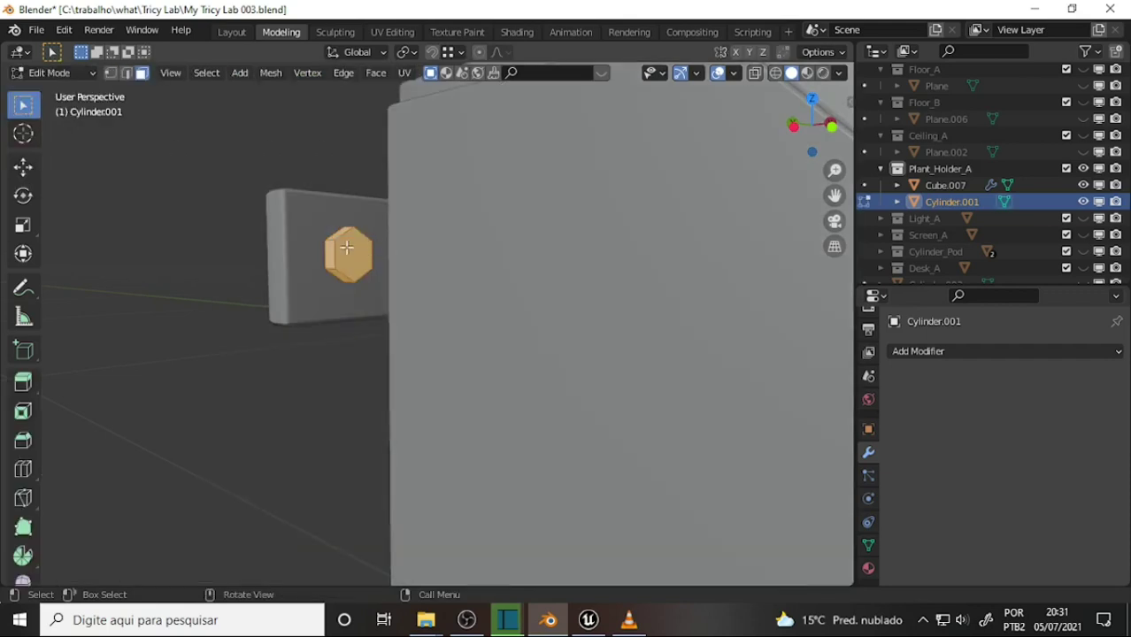
key(alt+a)
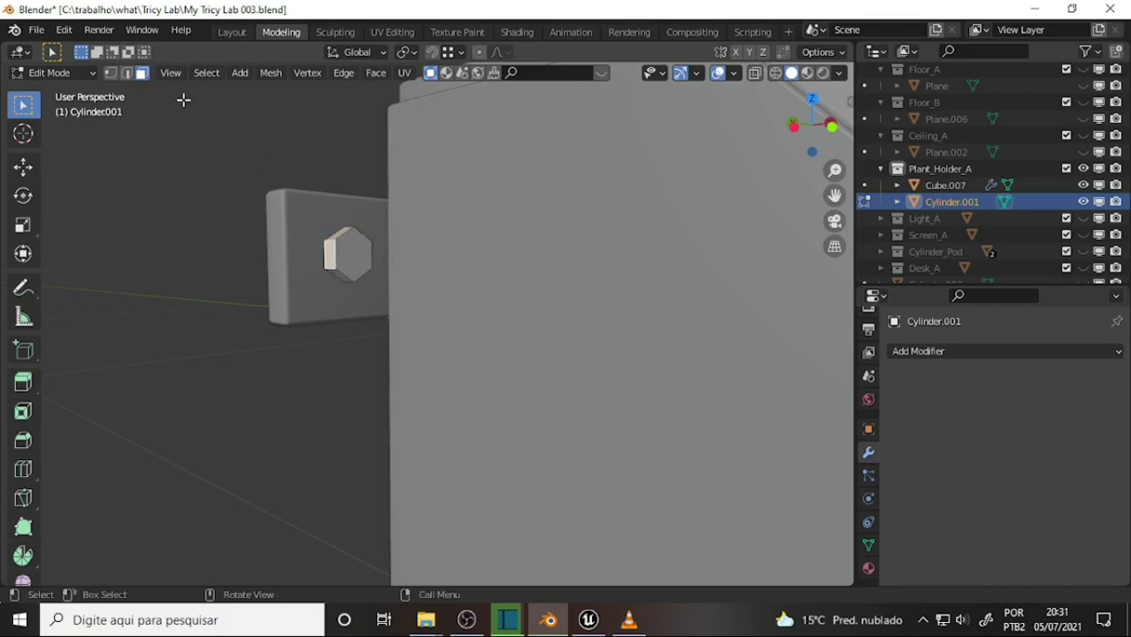
click(128, 75)
Bevel the bolt's hexagonal cap edges by 0.00202 m.
alt+click(340, 236)
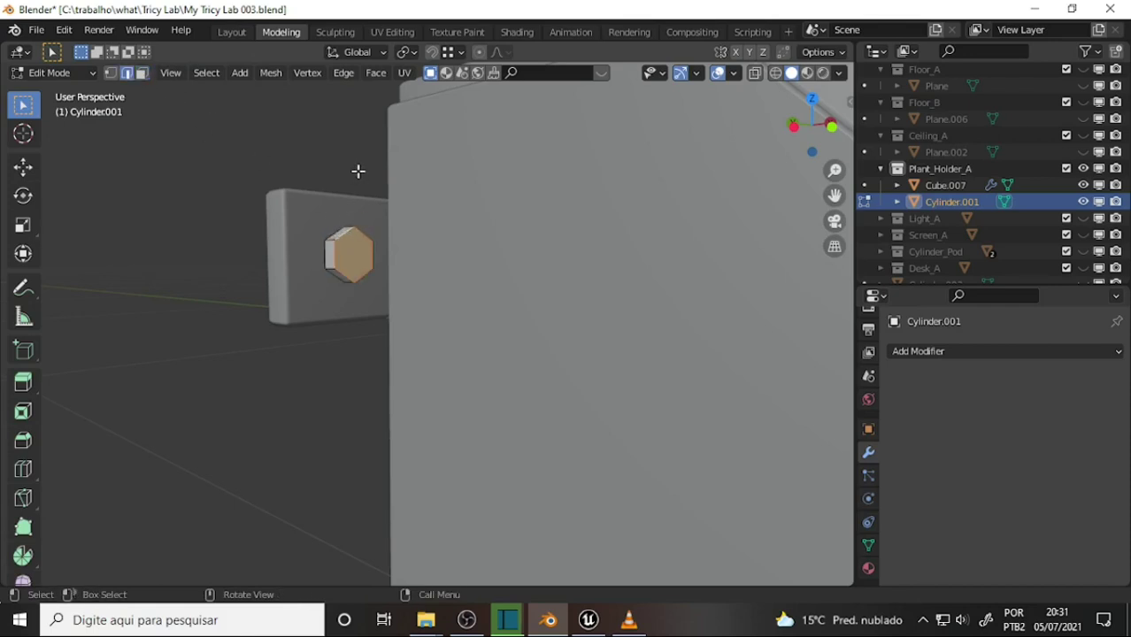
key(ctrl+b)
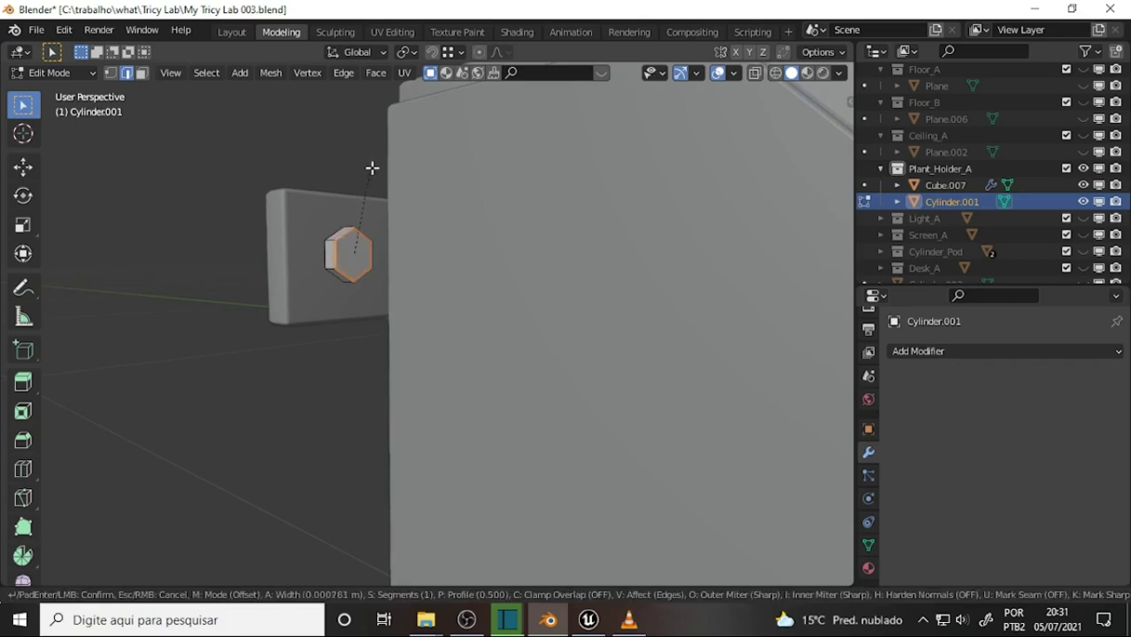
click(371, 166)
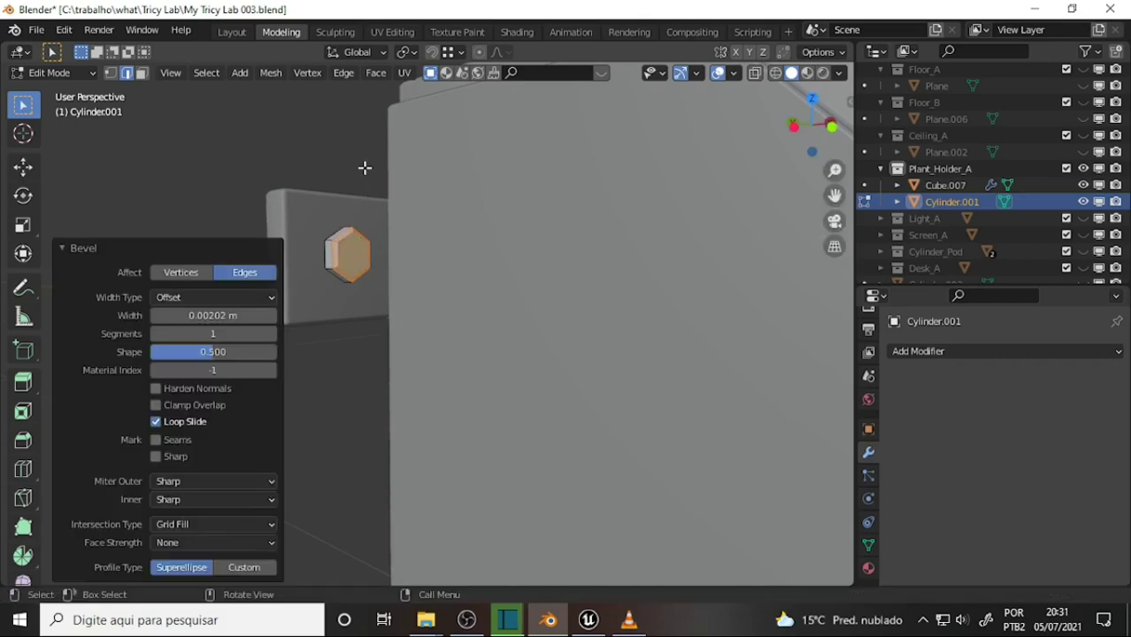
scroll(365, 168, down, 2)
middle_drag(369, 169, 302, 169)
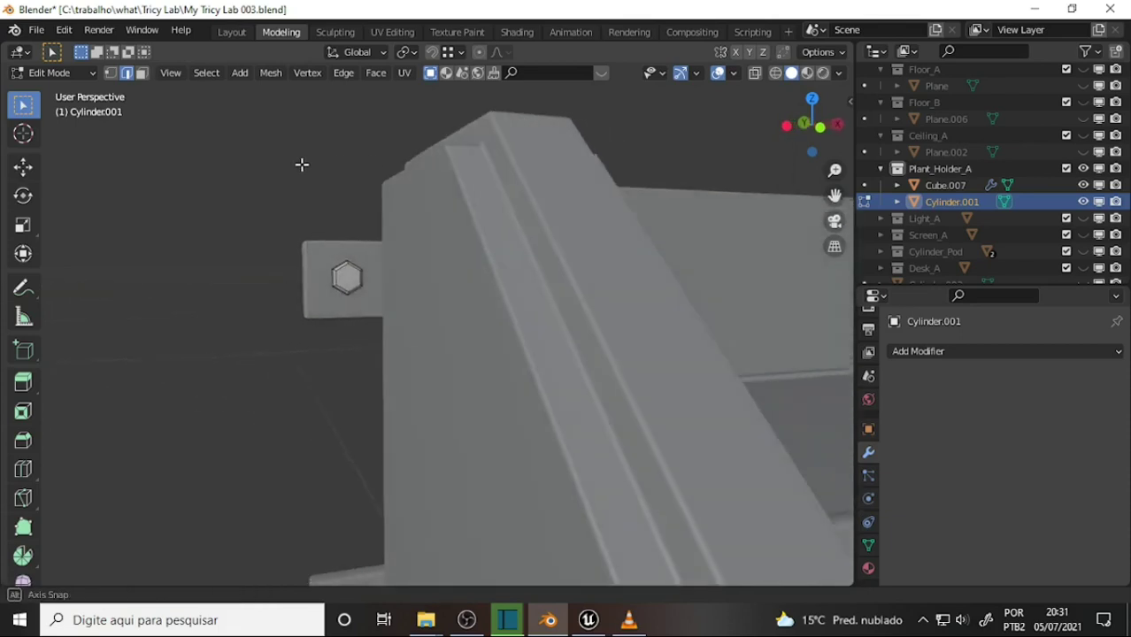
Set the bolt's origin to its volume centre of mass and rotate it -22.5° about Z.
click(53, 73)
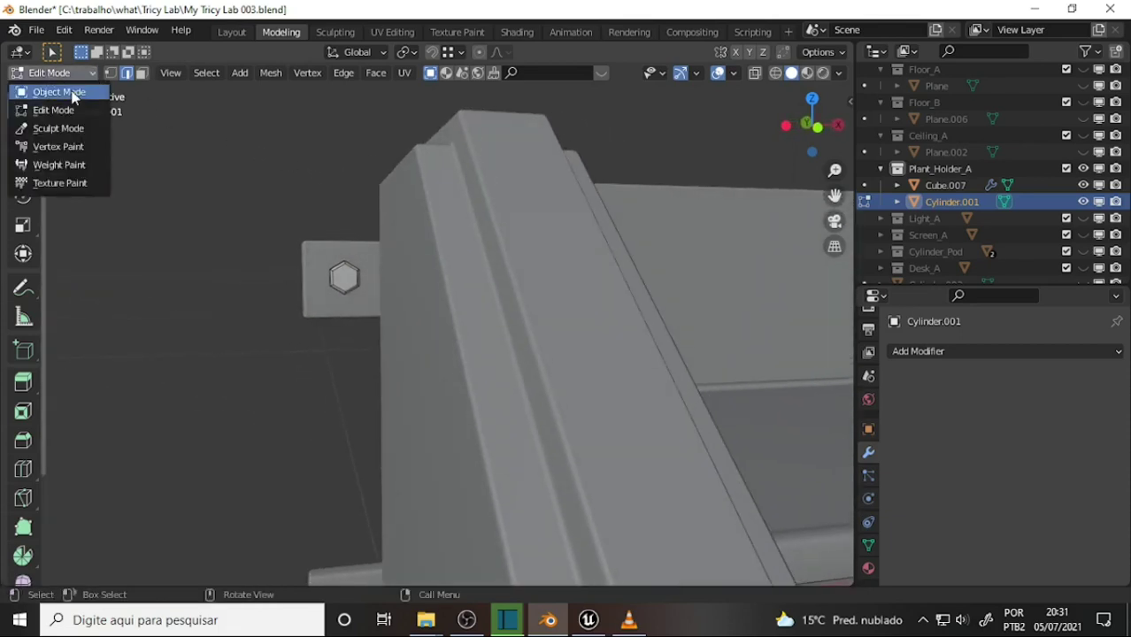
click(53, 93)
key(s)
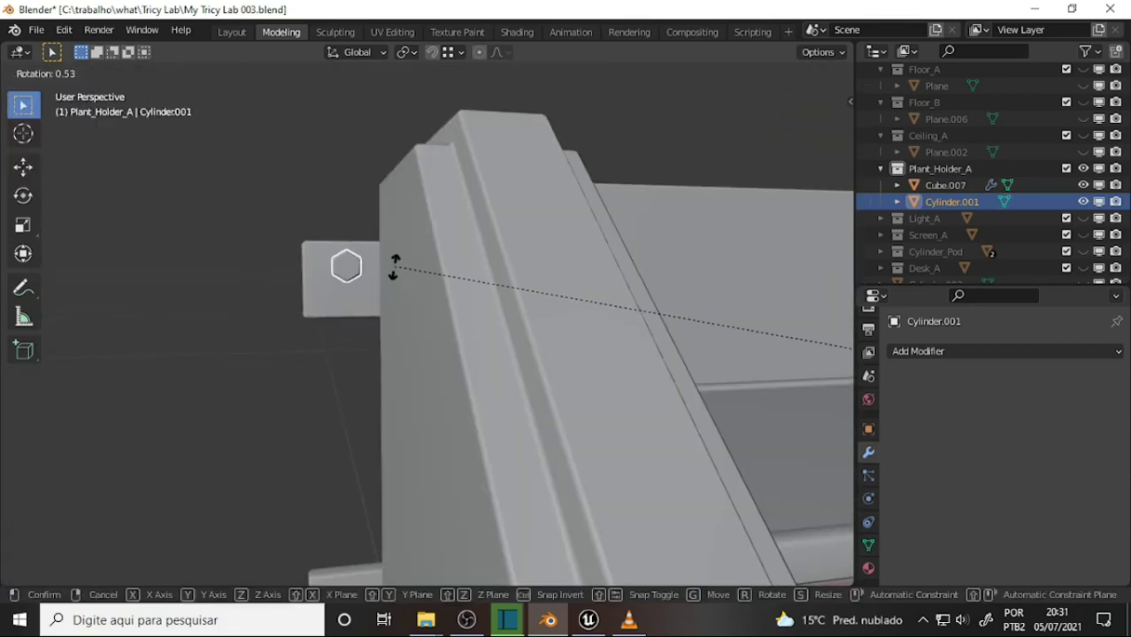
key(Escape)
click(223, 75)
mouse_move(247, 108)
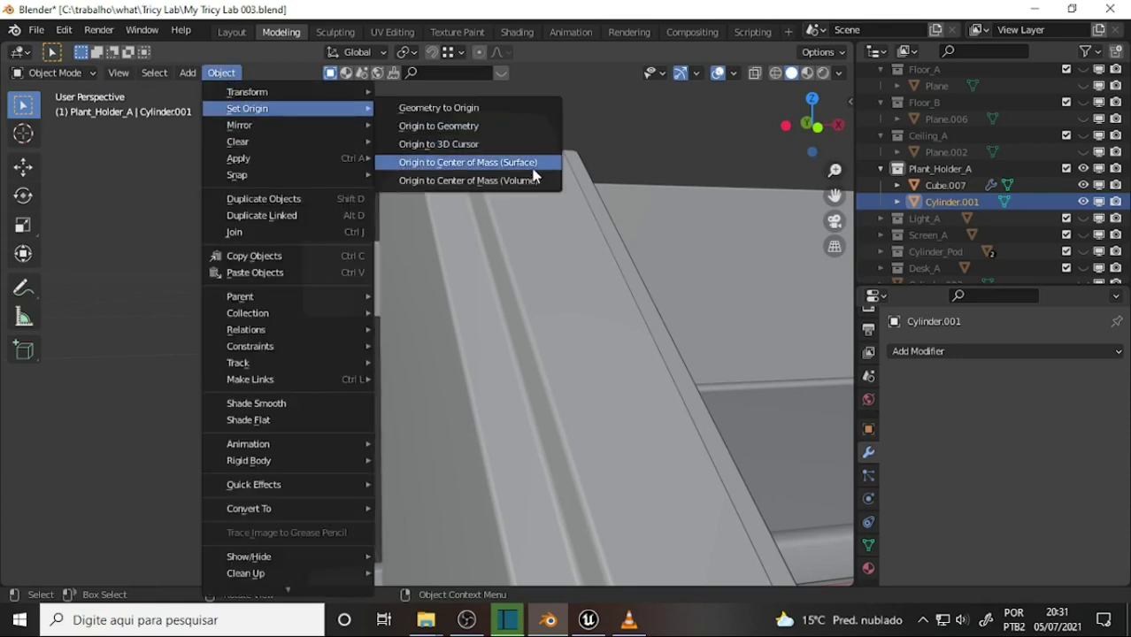
click(524, 182)
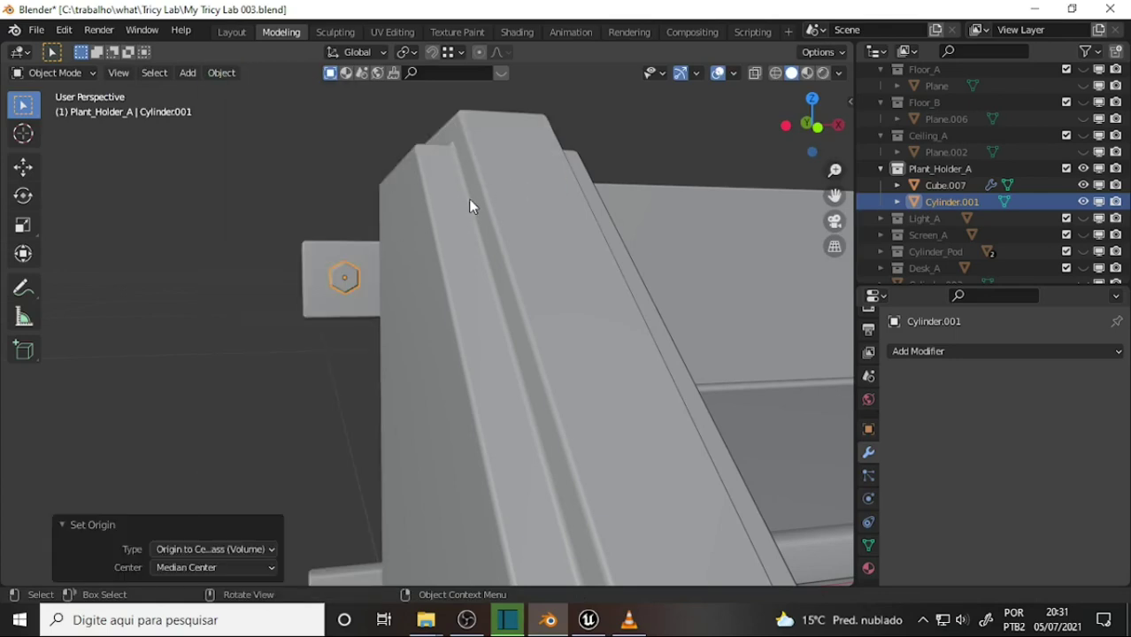
text(r-22.5)
key(Return)
Duplicate the bolt as Cylinder.002, 0.29688 m down on the lower tab, rotated -47.1° on Y.
scroll(482, 176, down, 3)
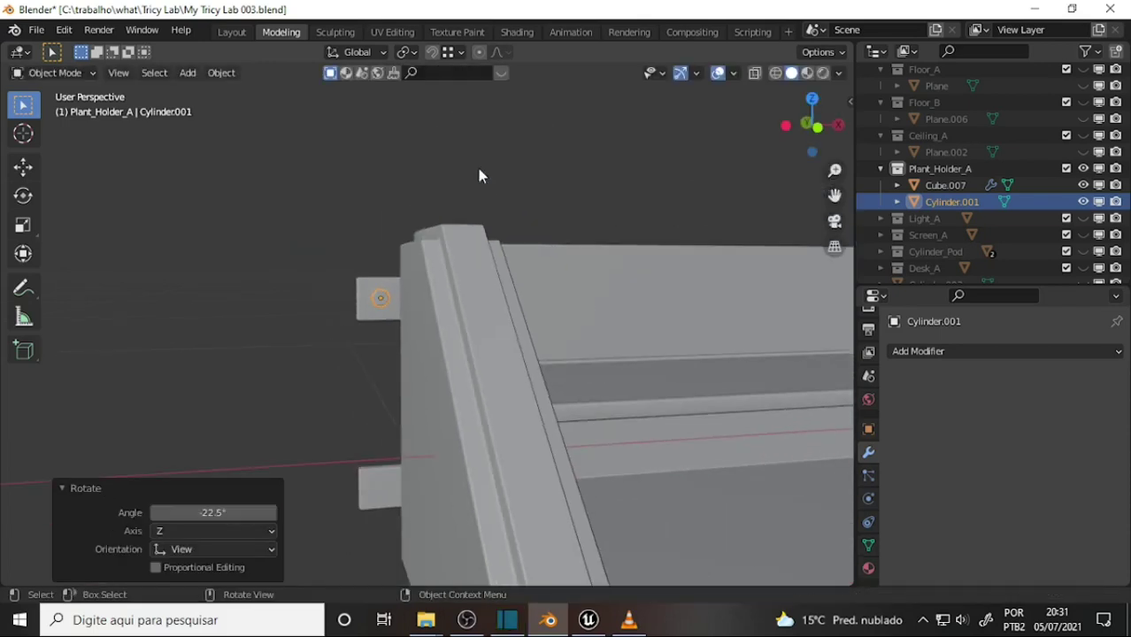
drag(837, 195, 619, 251)
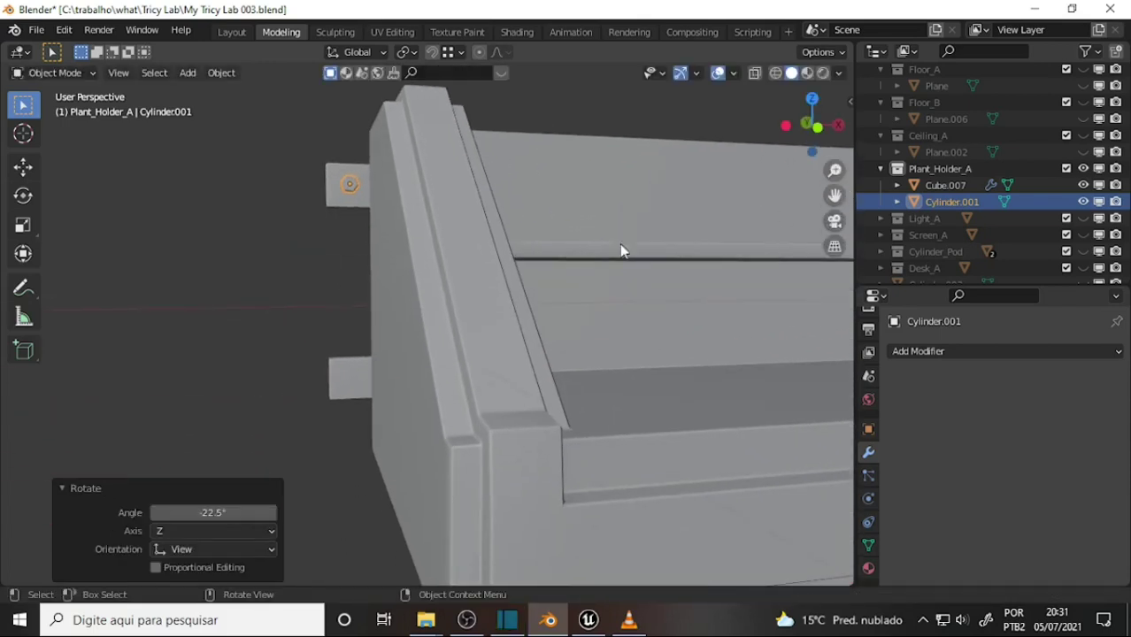
key(shift+d)
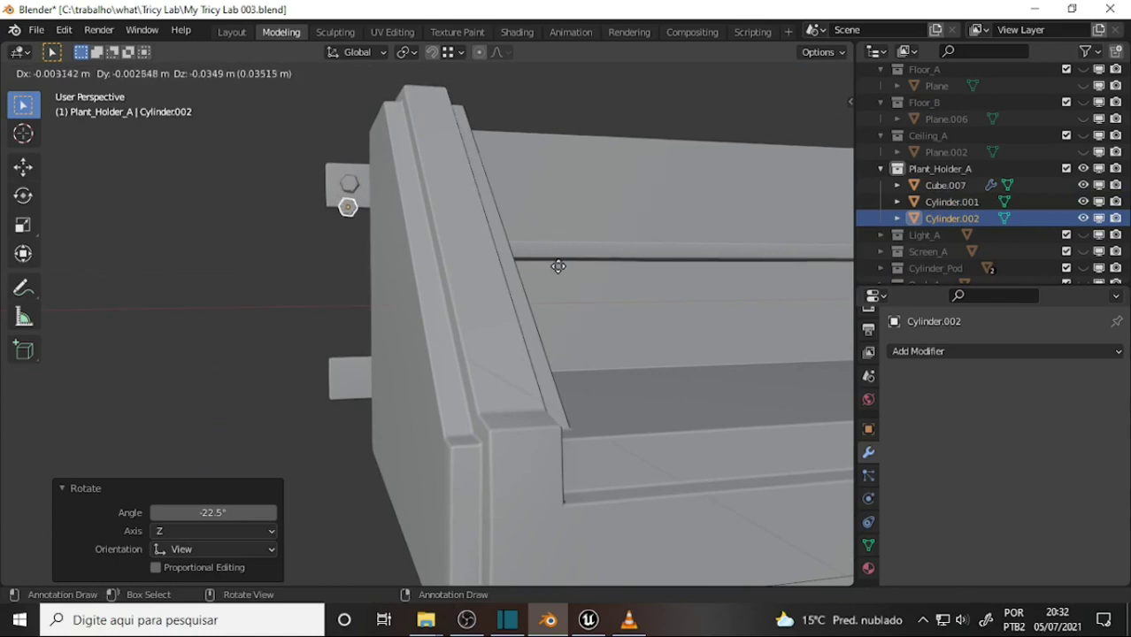
key(z)
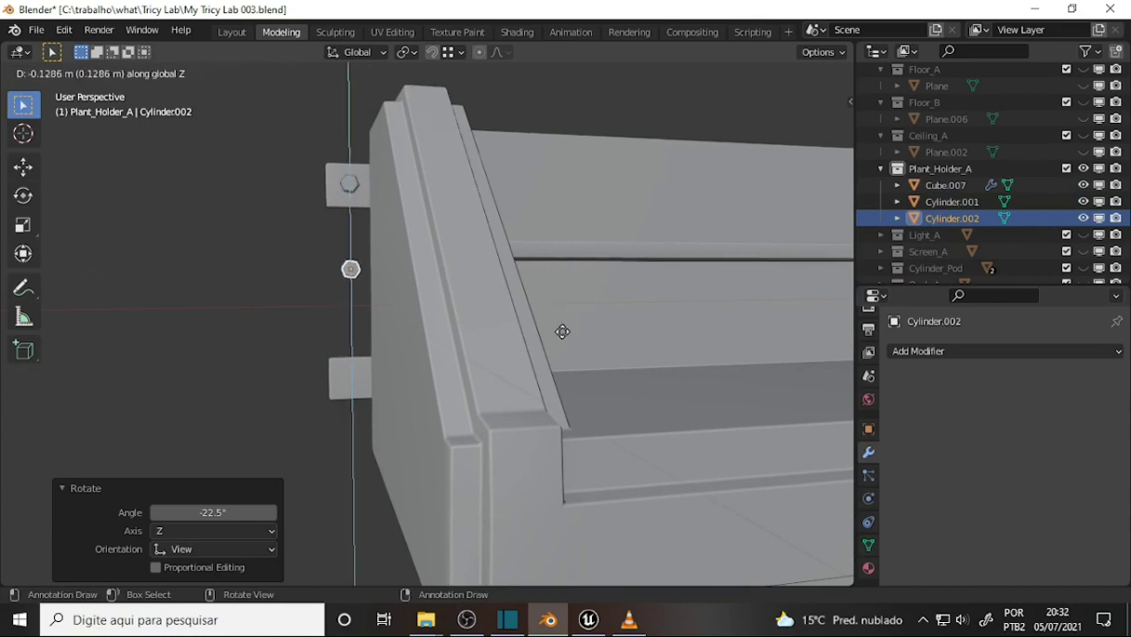
click(565, 433)
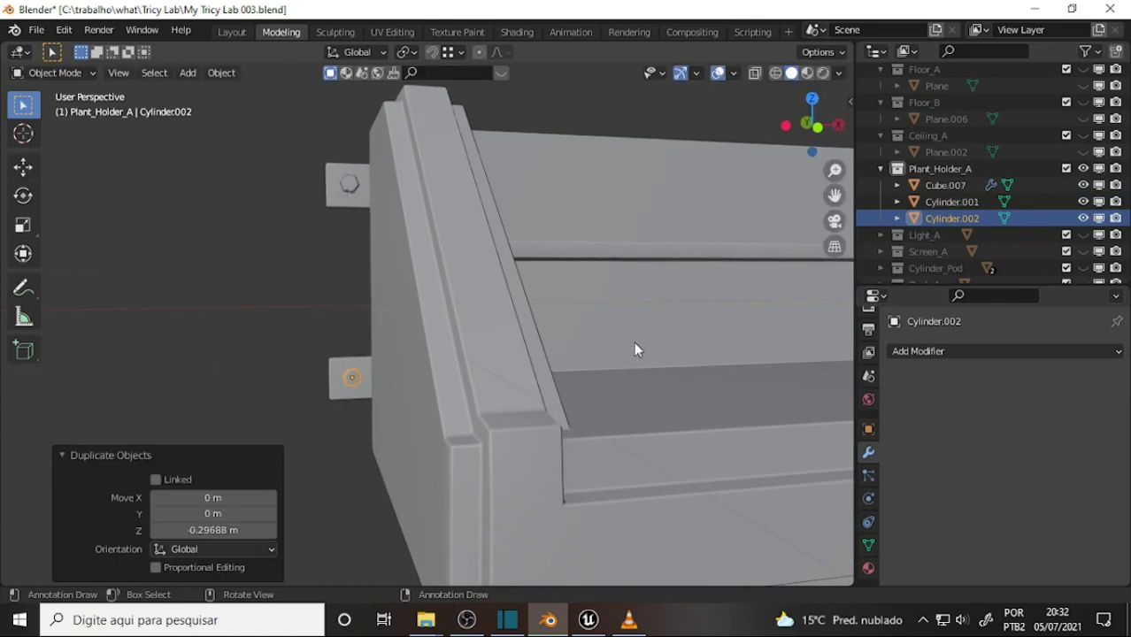
key(r)
key(y)
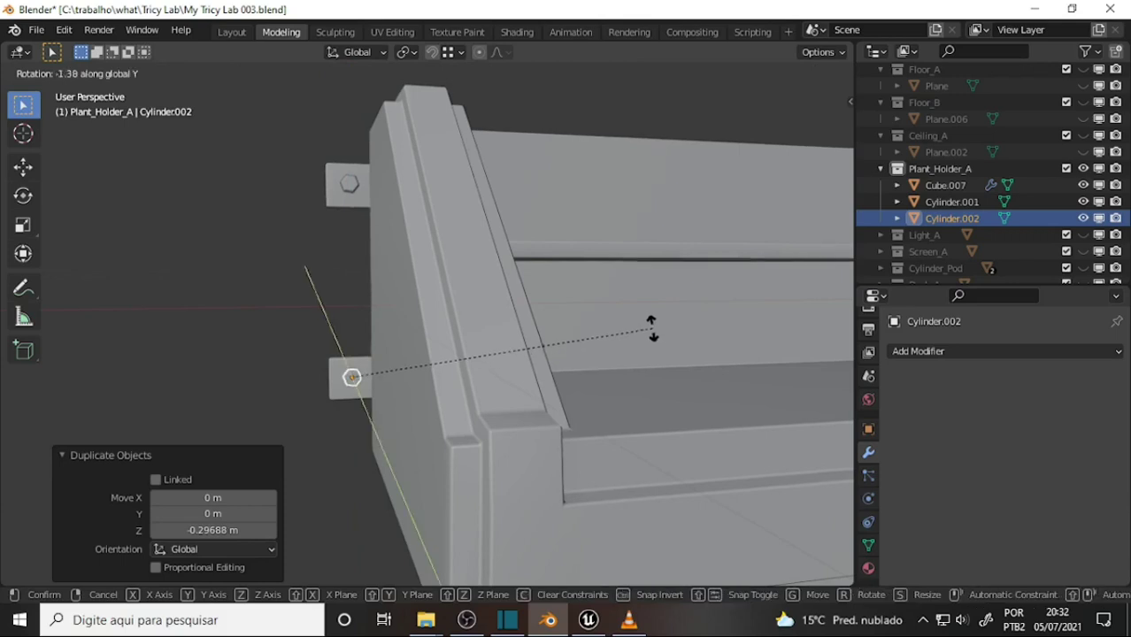
click(534, 190)
middle_drag(532, 190, 538, 198)
Duplicate both bolts 2.2538 m along X to the holder's far end.
shift+click(347, 184)
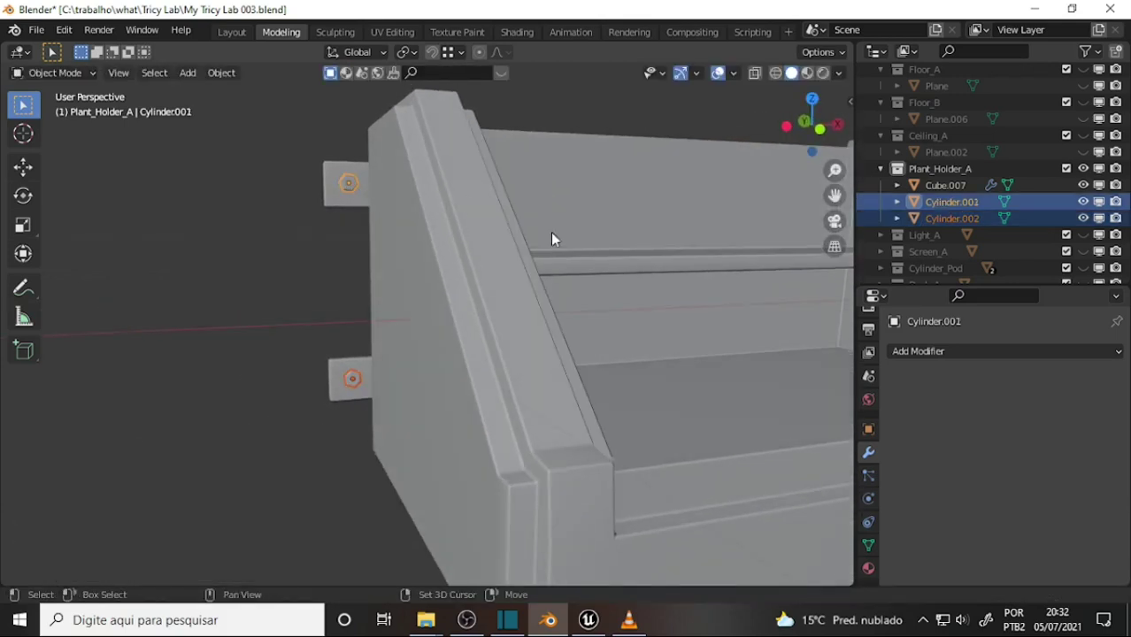
scroll(677, 261, down, 5)
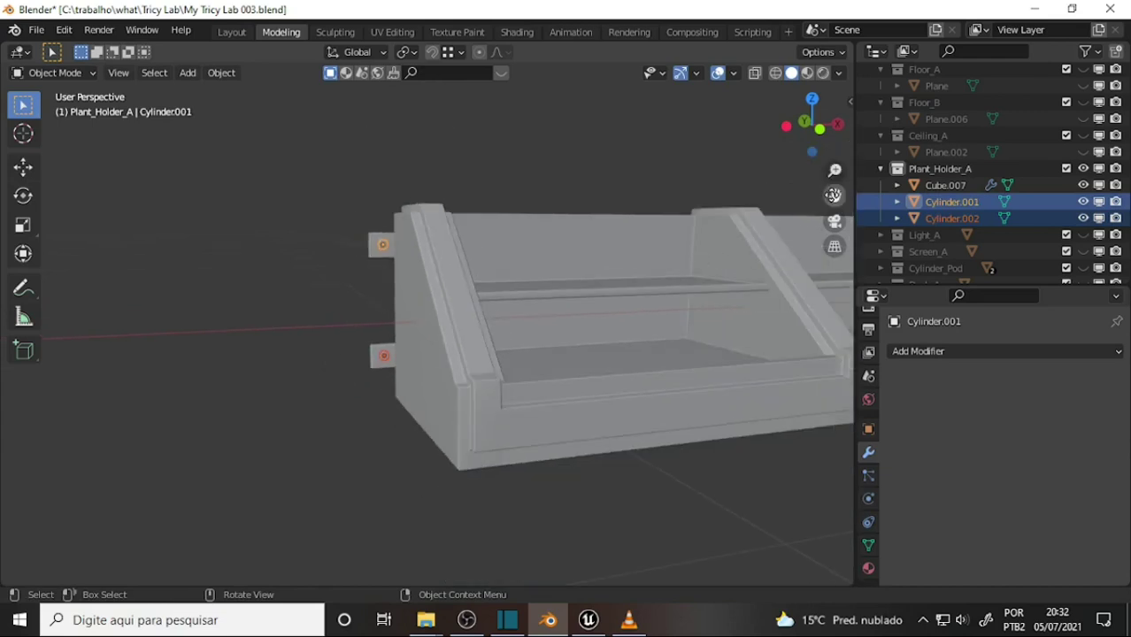
mouse_move(835, 195)
mouse_down()
mouse_move(656, 185)
mouse_move(779, 213)
mouse_up()
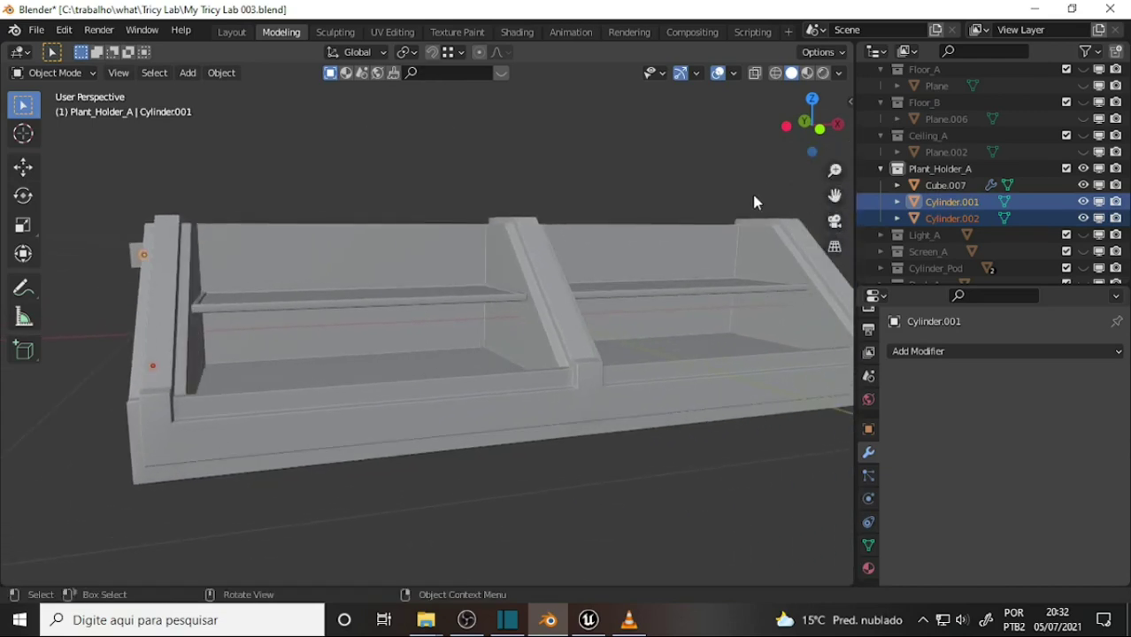
key(shift+d)
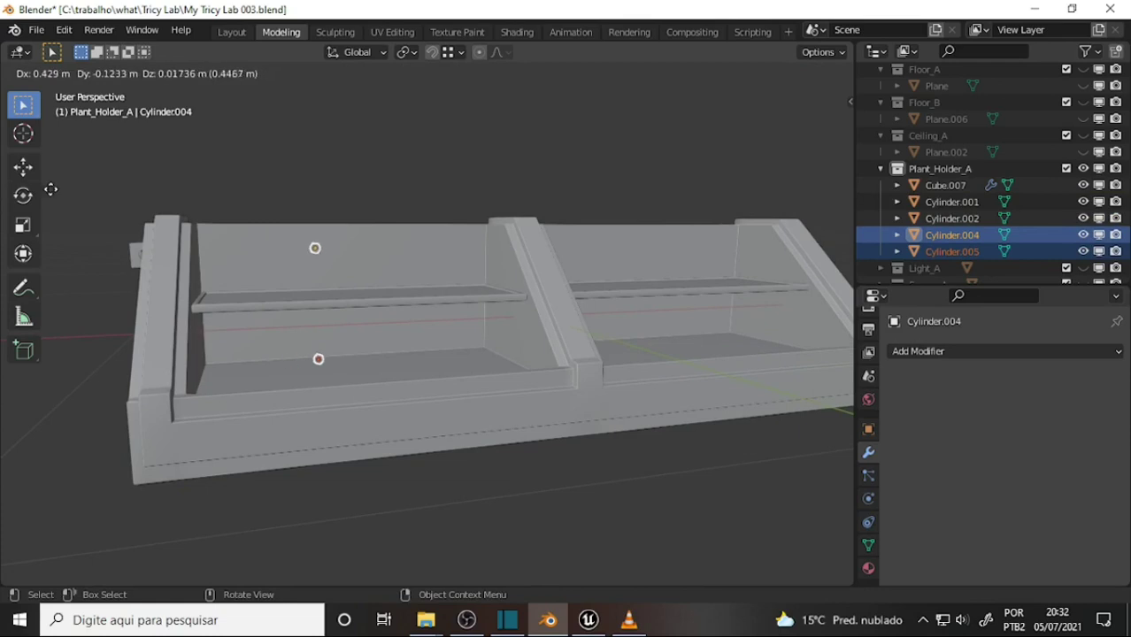
key(x)
click(444, 139)
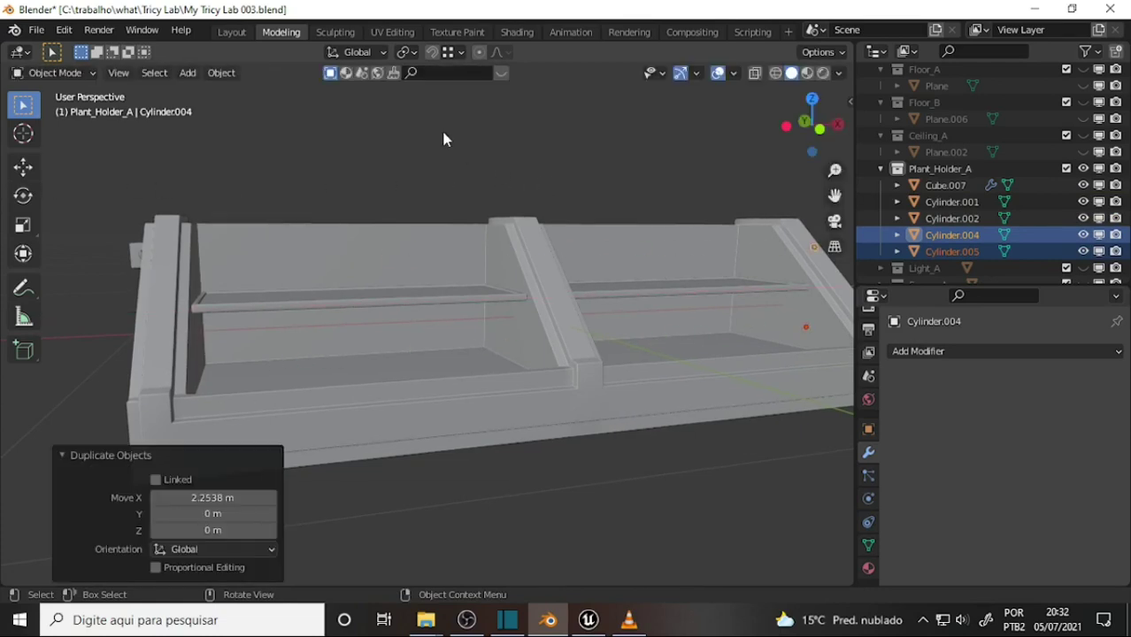
middle_drag(445, 139, 349, 142)
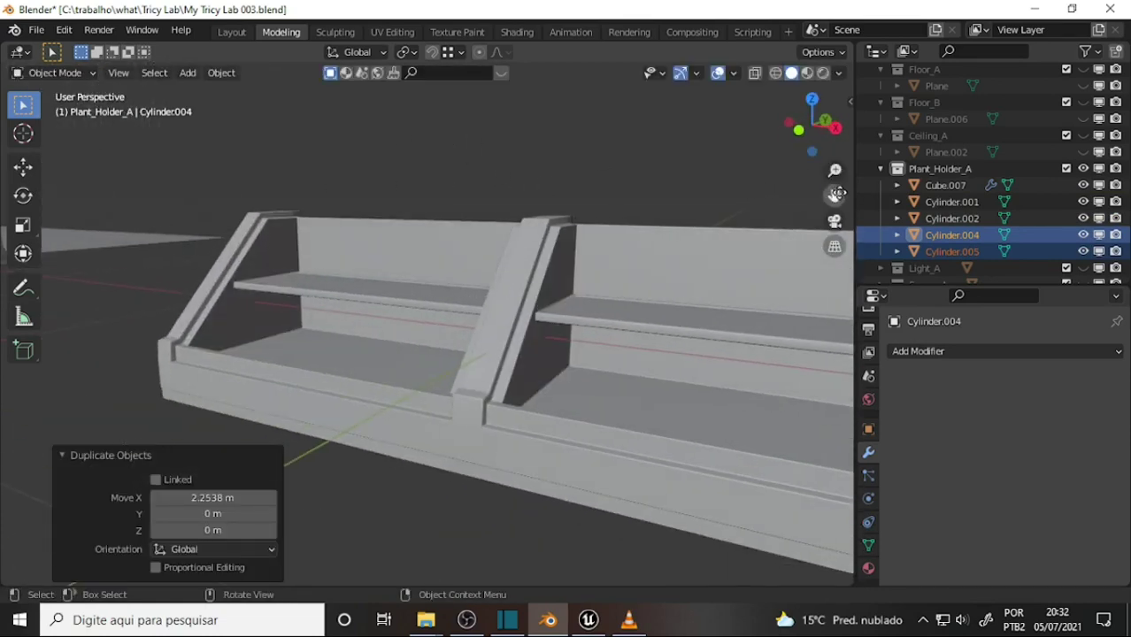
drag(837, 193, 852, 311)
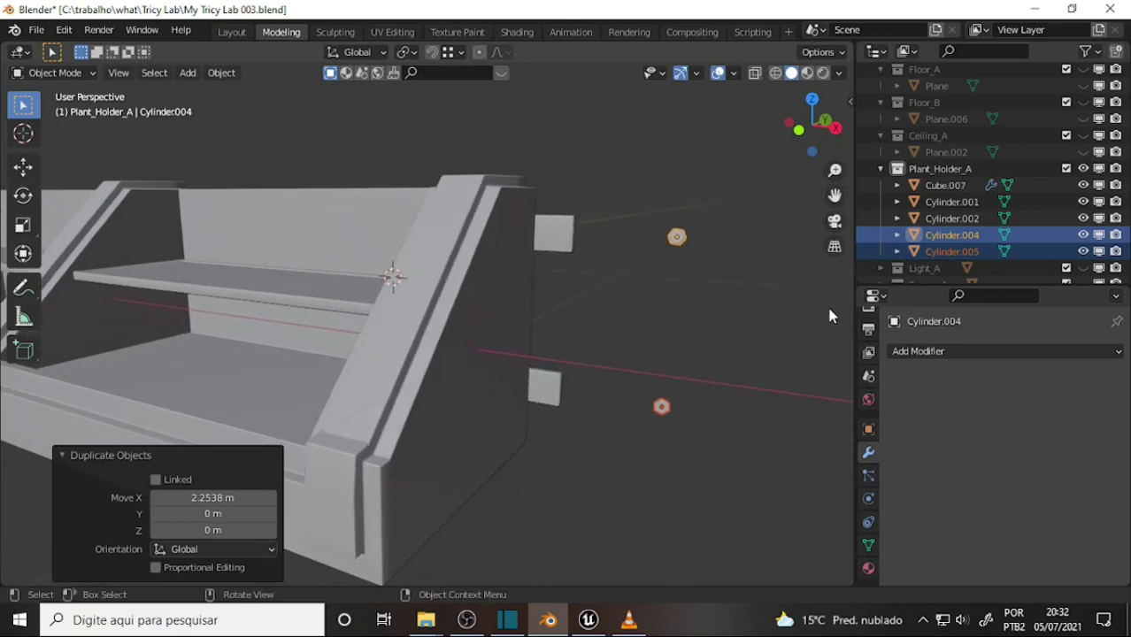
Shift the copied bolts -0.21715 m along X onto the far tabs.
key(g)
key(x)
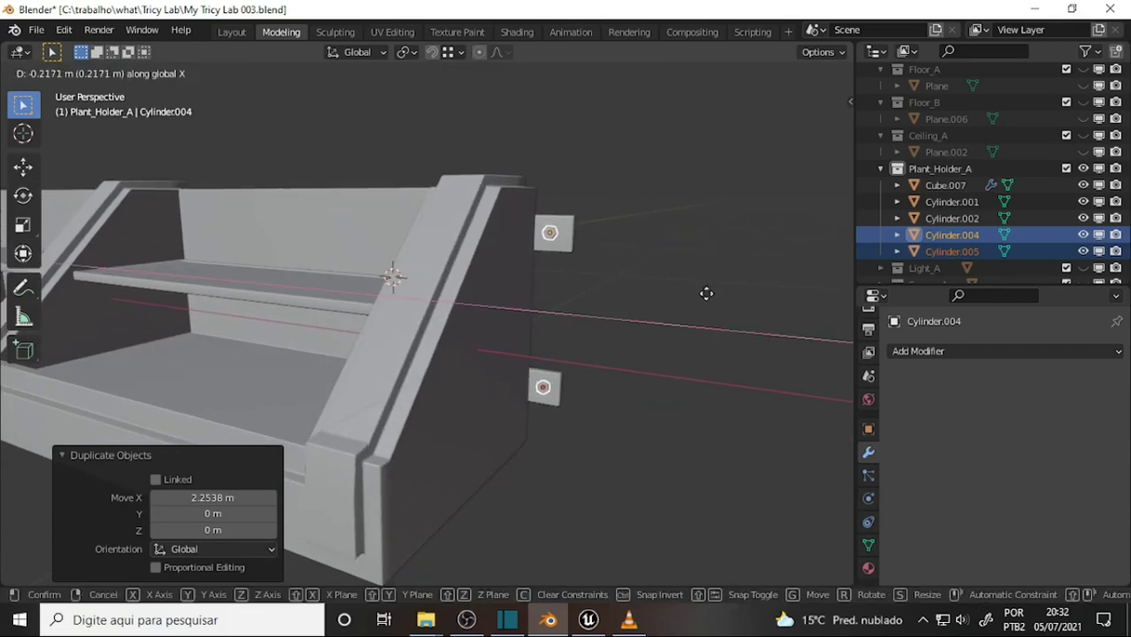
click(707, 293)
mouse_move(695, 290)
middle_down()
mouse_move(728, 308)
mouse_move(758, 298)
middle_up()
scroll(740, 296, down, 5)
scroll(741, 294, up, 3)
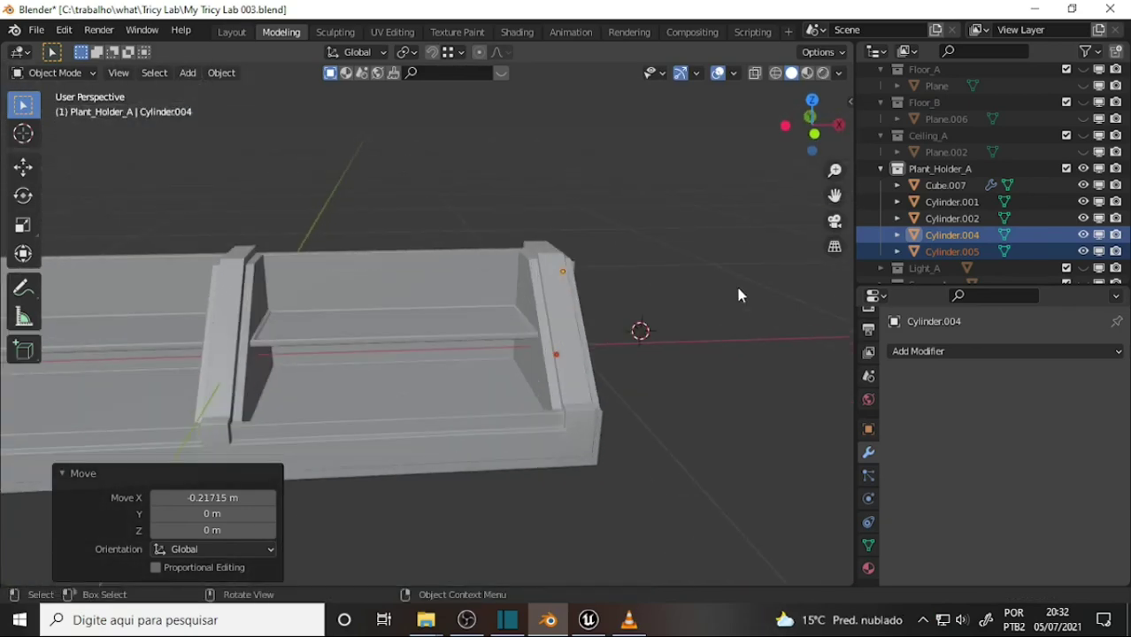
Select the remaining bolts and Cube.007 last, then join them with Ctrl+J.
middle_drag(737, 296, 772, 281)
drag(834, 195, 524, 280)
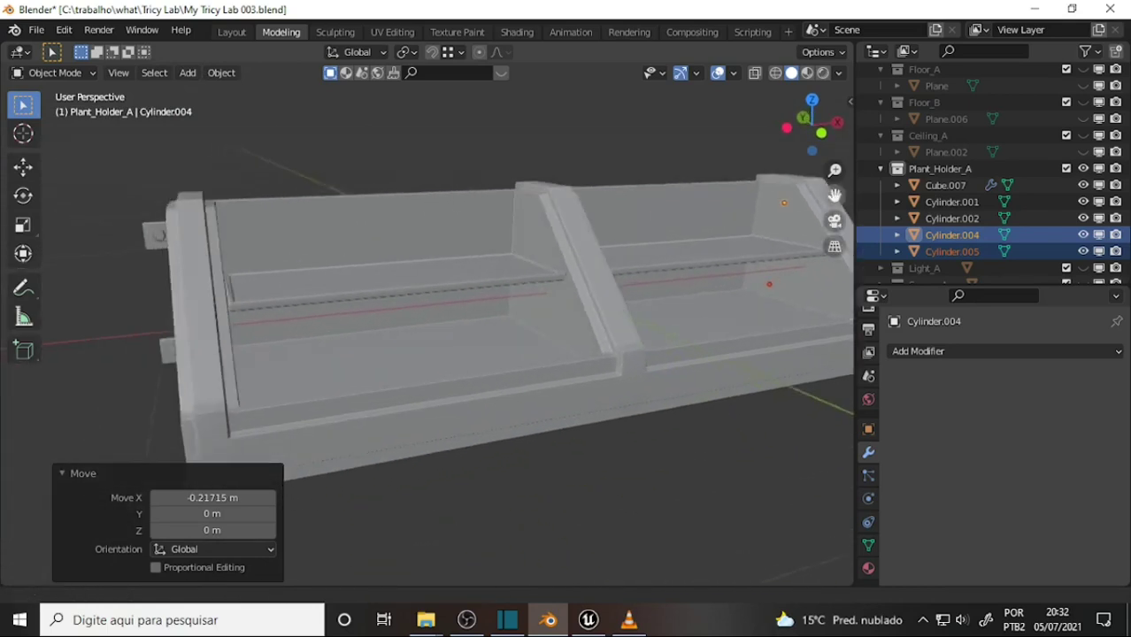
shift+click(253, 216)
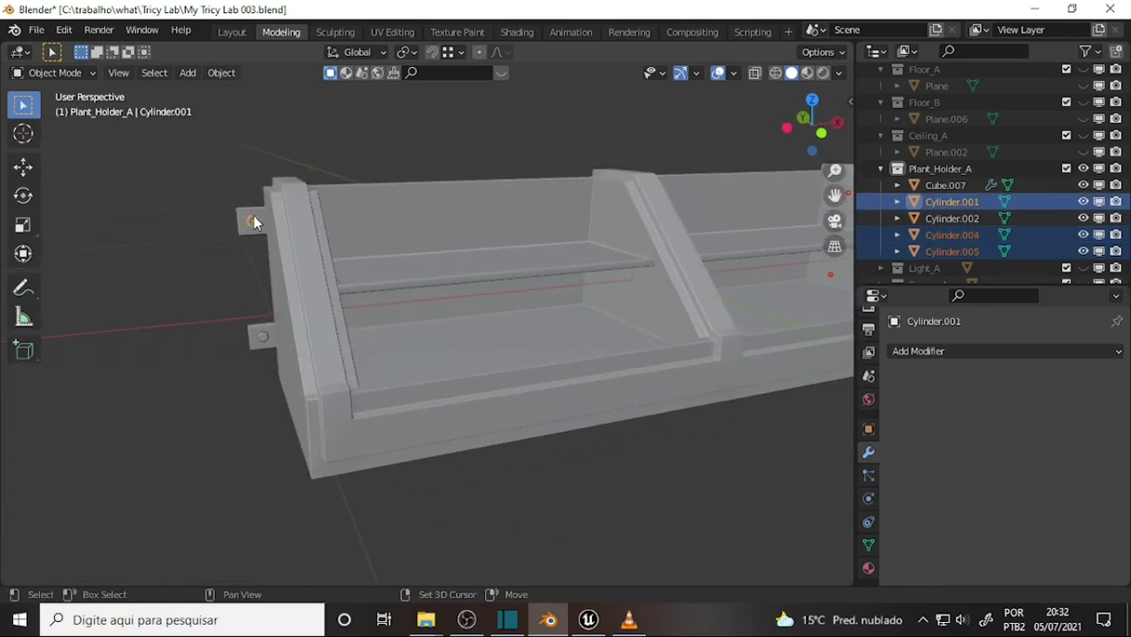
shift+click(267, 341)
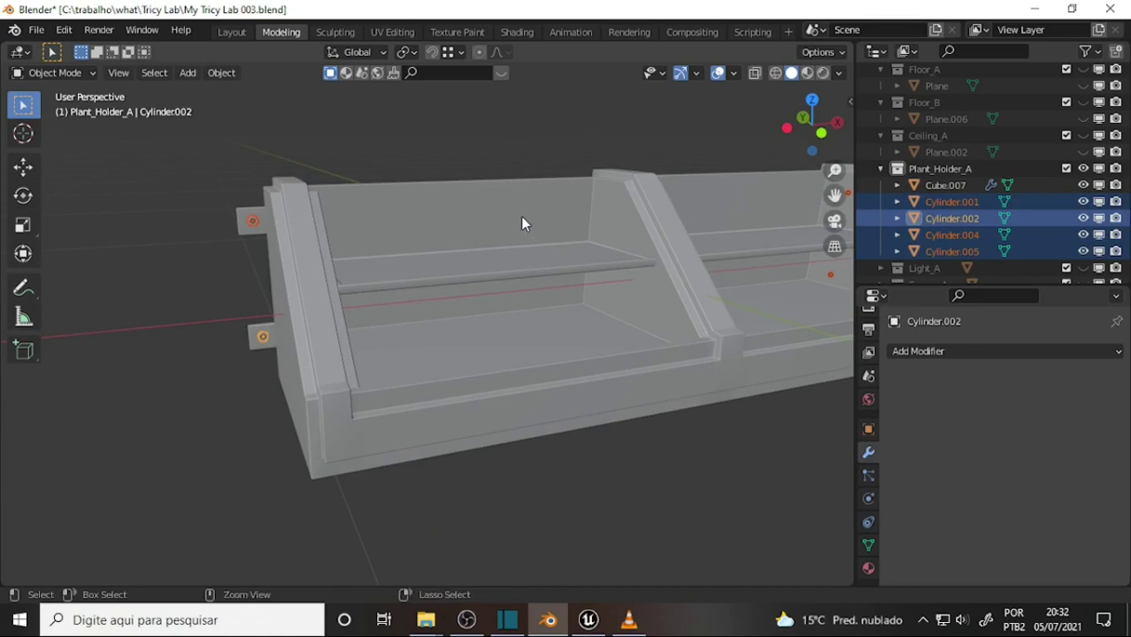
shift+click(580, 190)
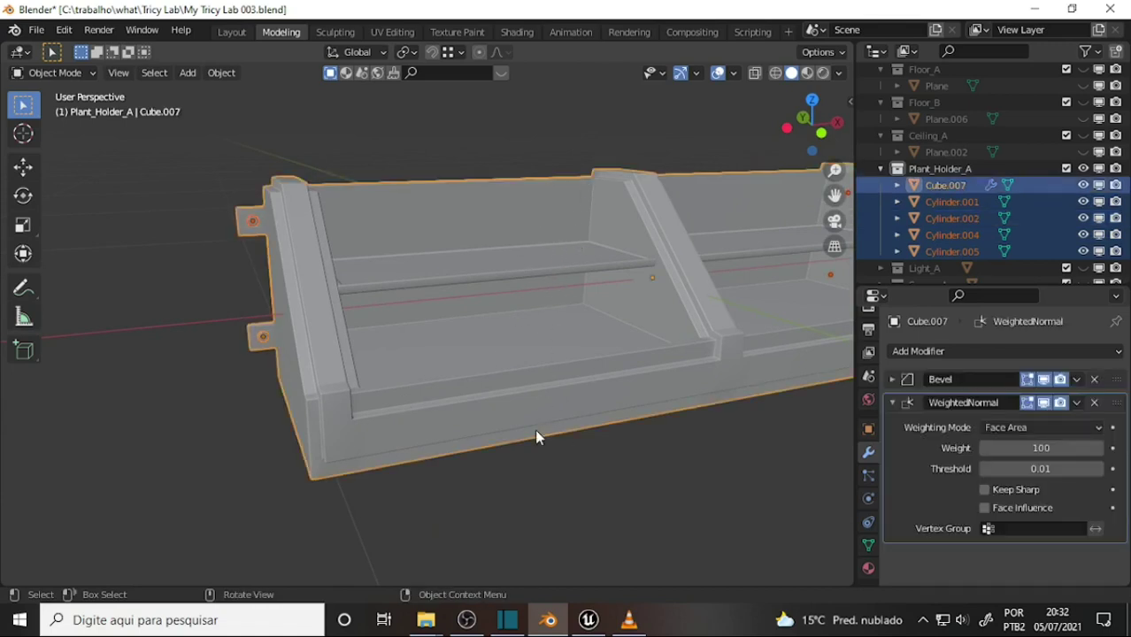
key(ctrl+j)
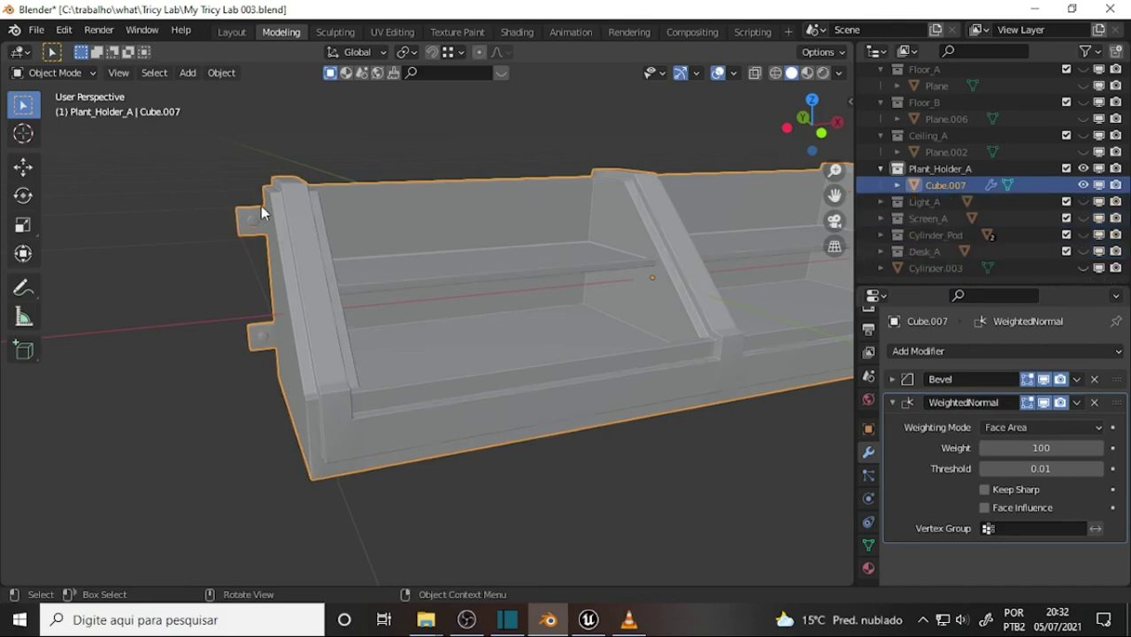
scroll(262, 204, up, 5)
scroll(262, 204, down, 3)
Inspect the joined bolt on its tab, then undo the join.
scroll(261, 204, down, 1)
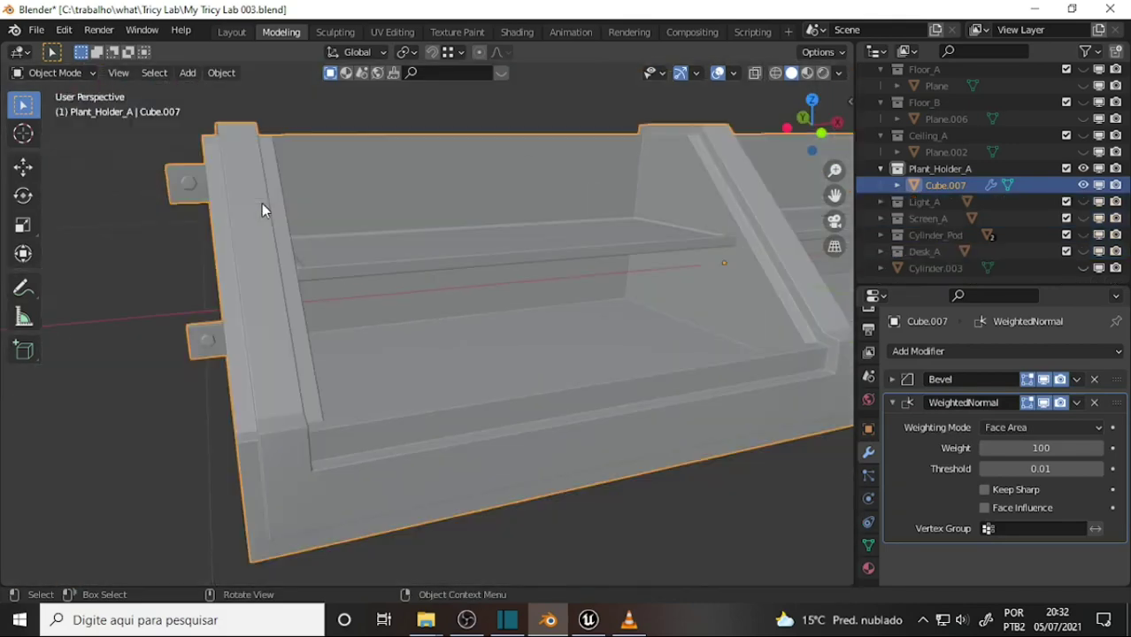
mouse_move(344, 210)
middle_down()
mouse_move(447, 237)
mouse_move(378, 222)
mouse_move(387, 204)
middle_up()
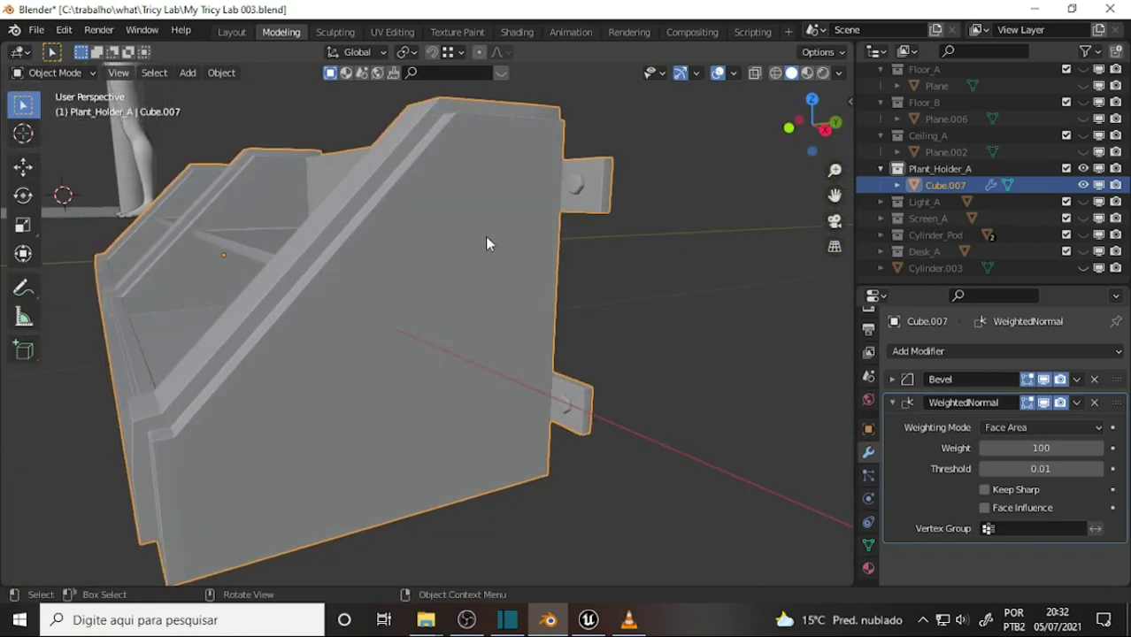
scroll(633, 306, down, 2)
scroll(576, 299, up, 6)
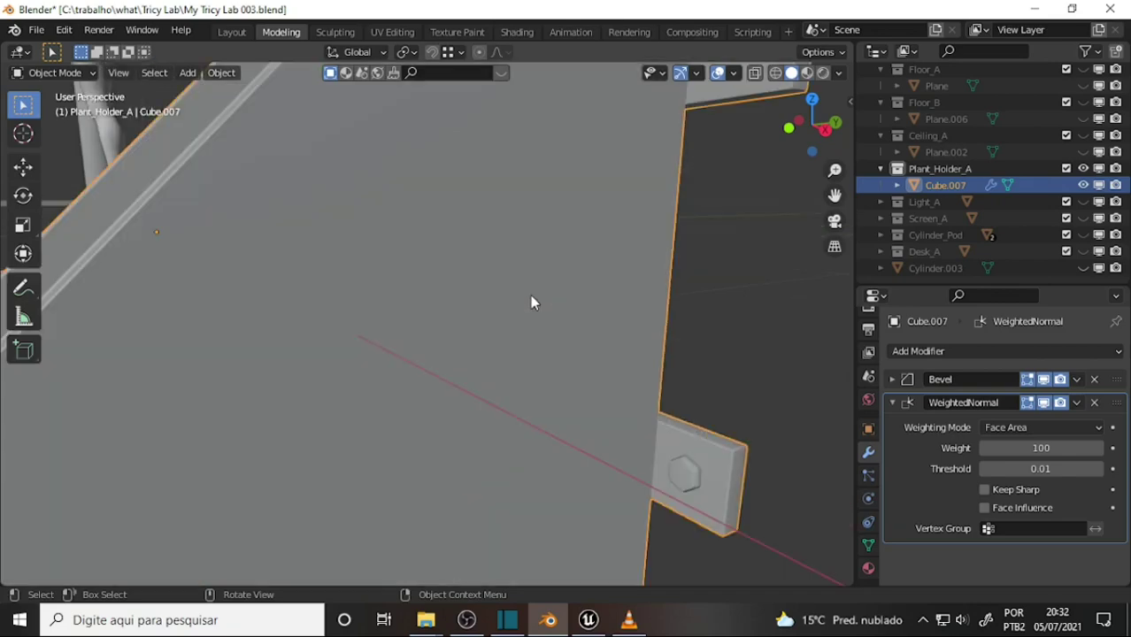
mouse_move(600, 264)
middle_down()
mouse_move(586, 267)
mouse_move(613, 276)
mouse_move(585, 282)
middle_up()
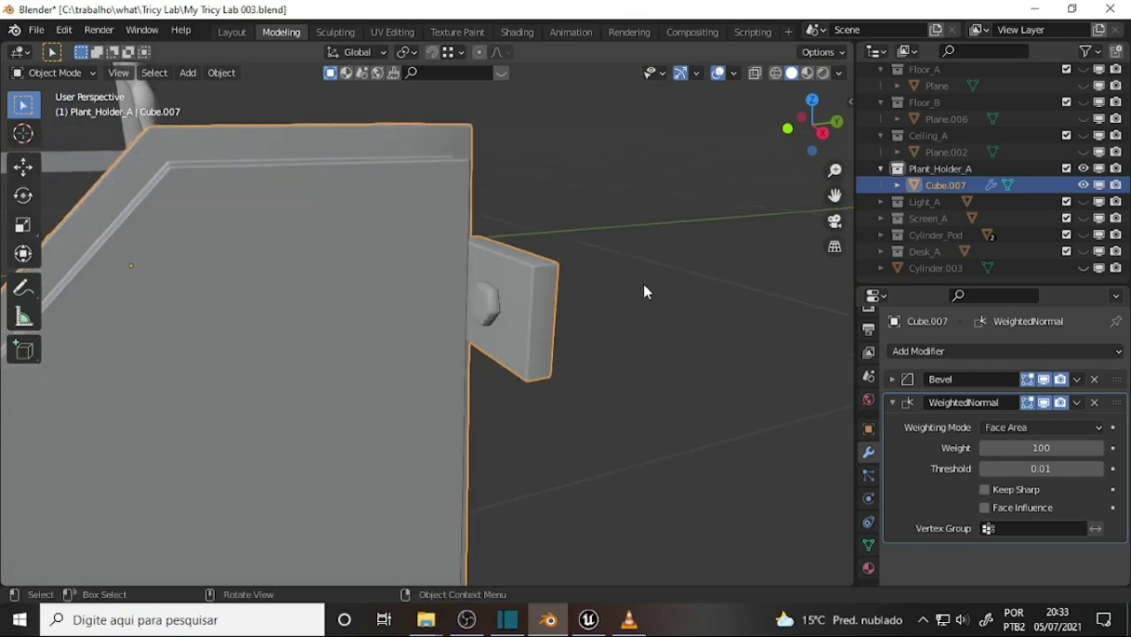
key(ctrl+KP_Add)
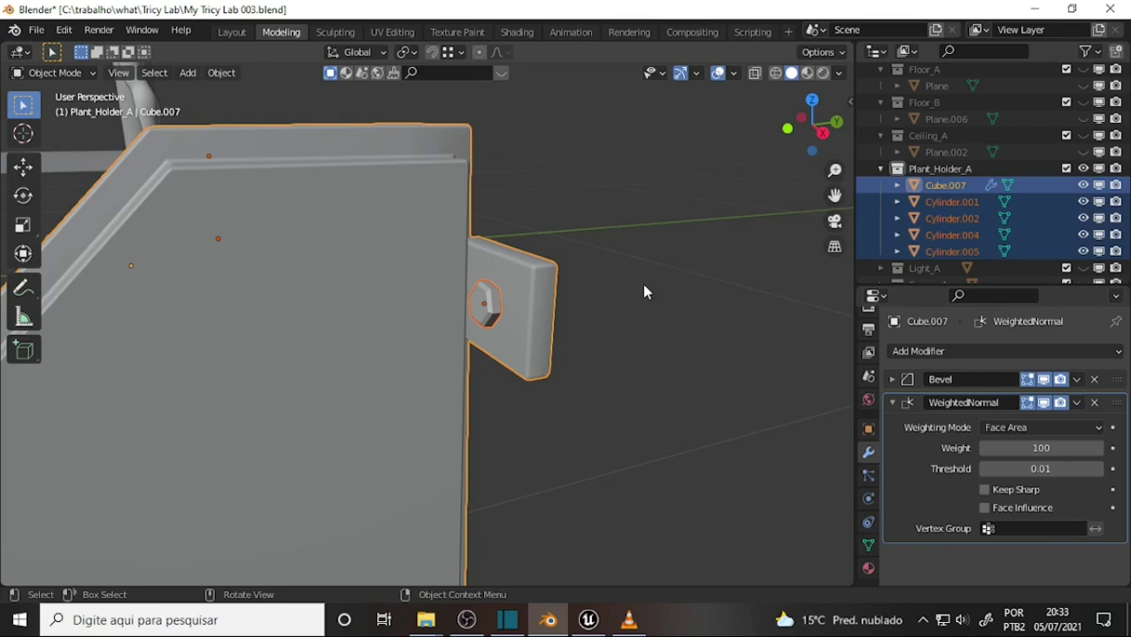
Select Cylinder.001, then Cube.007 in the Outliner to show its modifiers.
scroll(643, 283, down, 2)
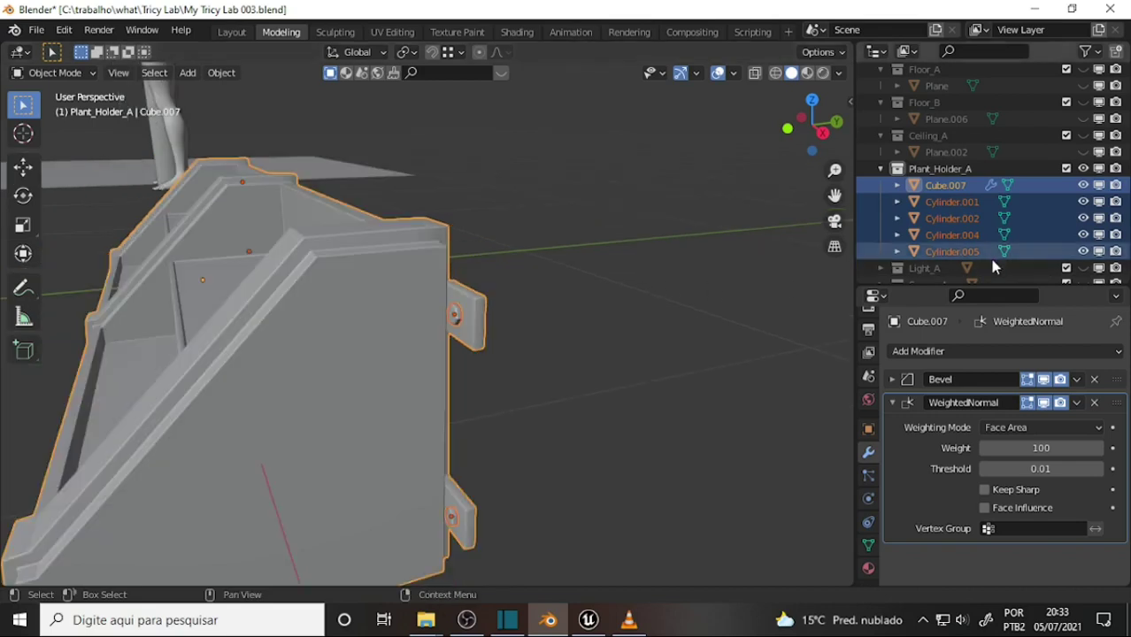
click(957, 204)
click(951, 186)
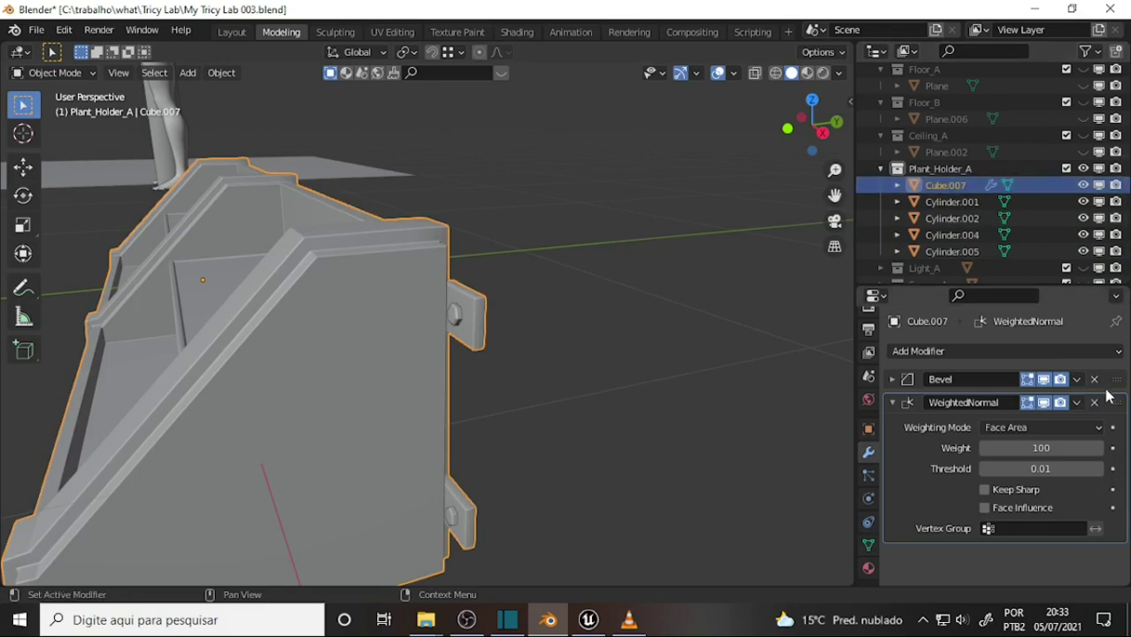
Apply the Bevel and WeightedNormal modifiers permanently to the plant holder body.
click(1077, 379)
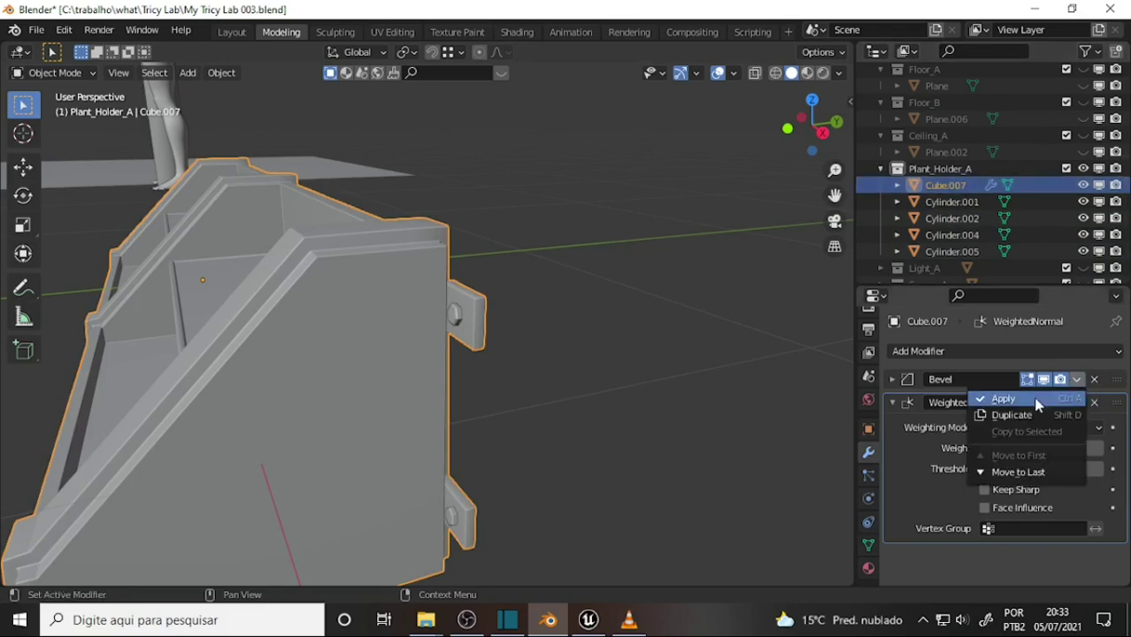
click(1065, 400)
click(1077, 379)
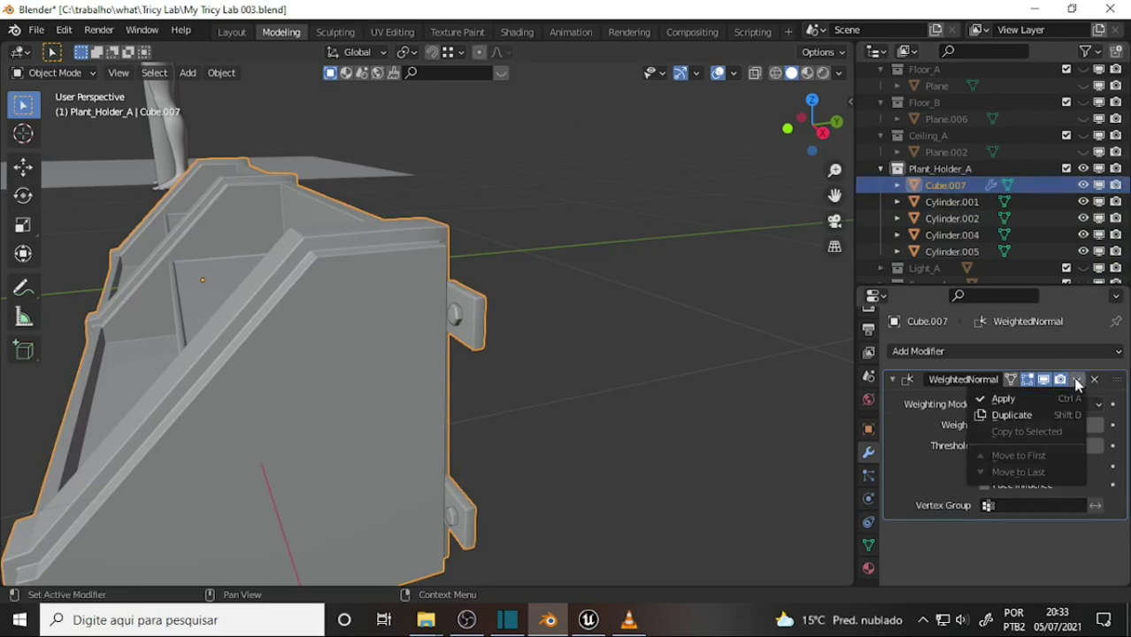
click(1044, 400)
mouse_move(589, 299)
middle_down()
mouse_move(566, 314)
mouse_move(575, 305)
mouse_move(560, 301)
middle_up()
Select the four hex bolts, then the holder body Cube.007 last, and join them.
click(709, 203)
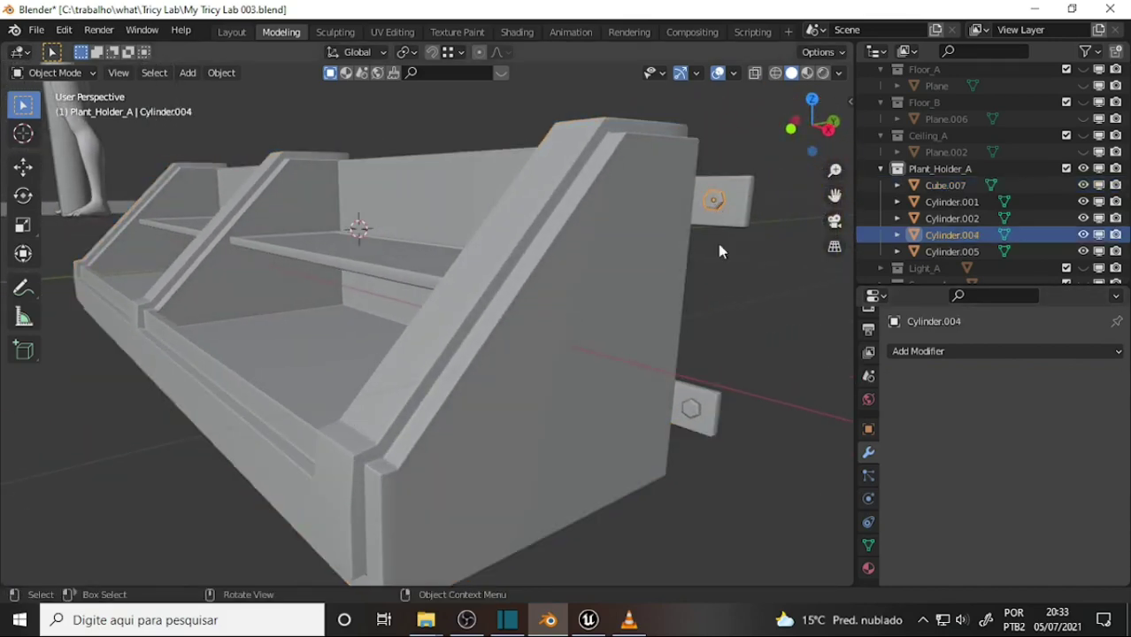
shift+click(690, 413)
mouse_move(166, 311)
middle_down()
mouse_move(426, 304)
mouse_move(362, 318)
mouse_move(350, 275)
middle_up()
shift+click(332, 223)
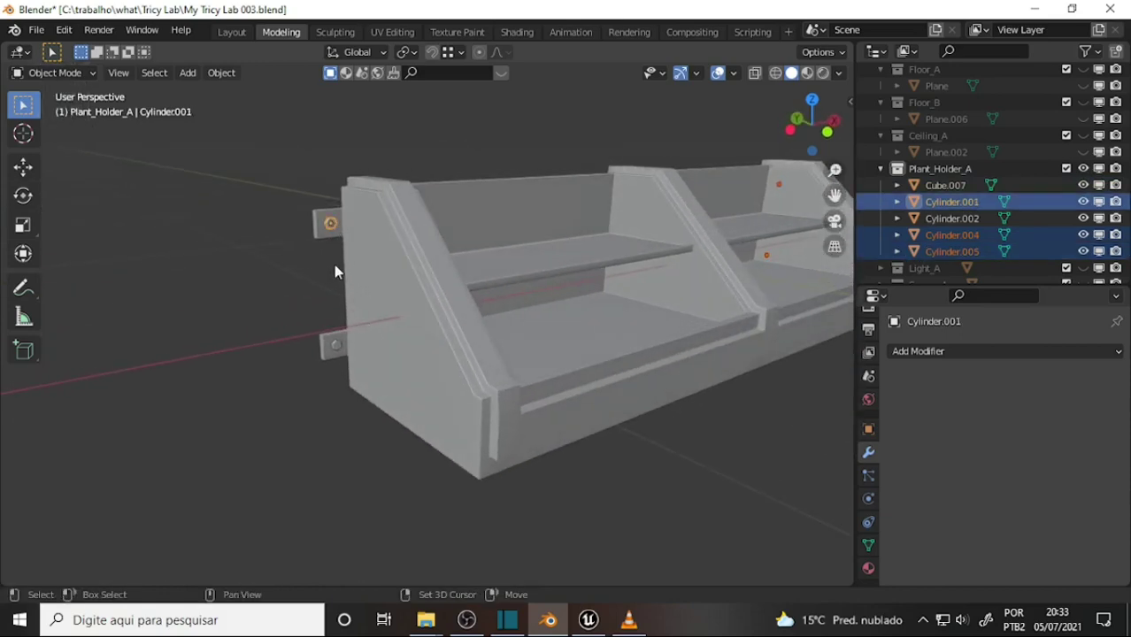
shift+click(337, 350)
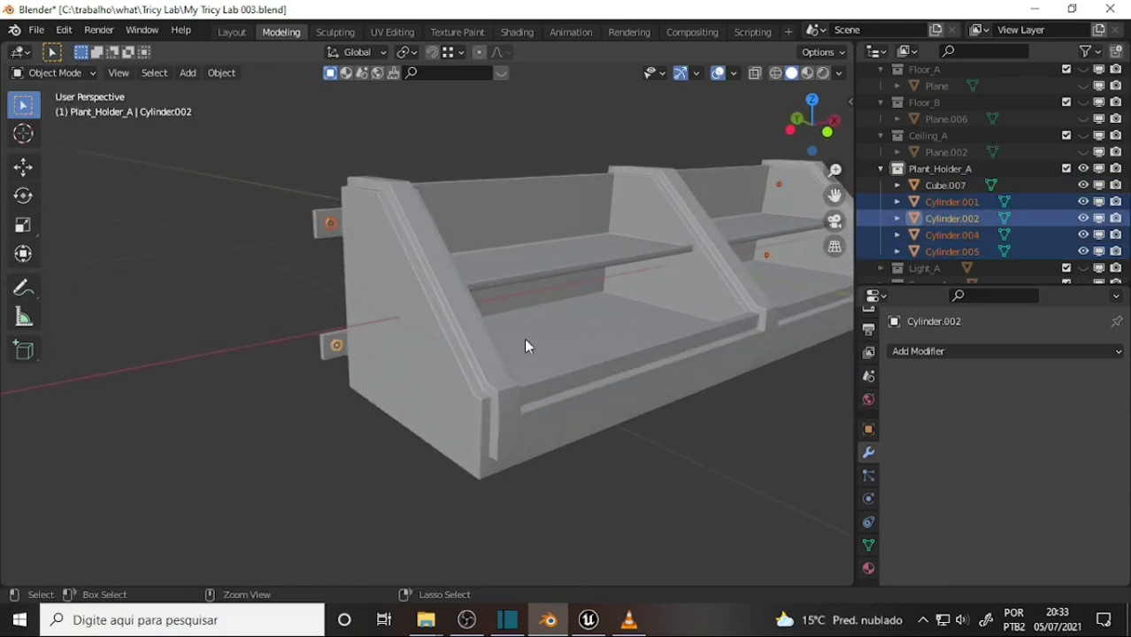
shift+click(409, 198)
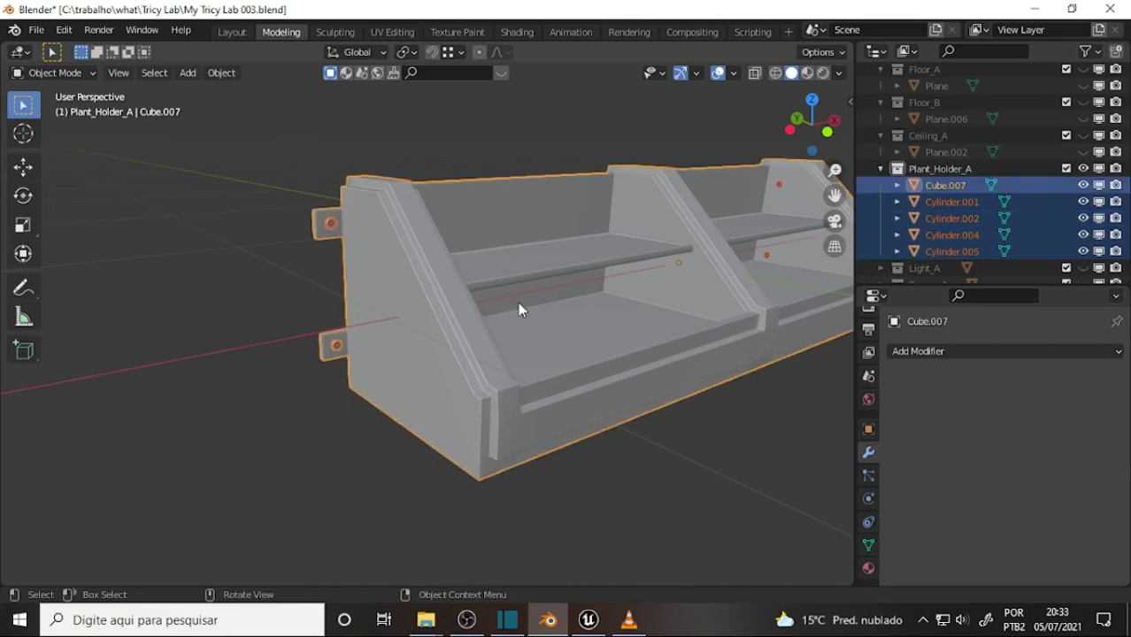
key(ctrl+p)
click(518, 302)
Orbit around the joined holder to confirm it is one single mesh.
scroll(563, 228, down, 3)
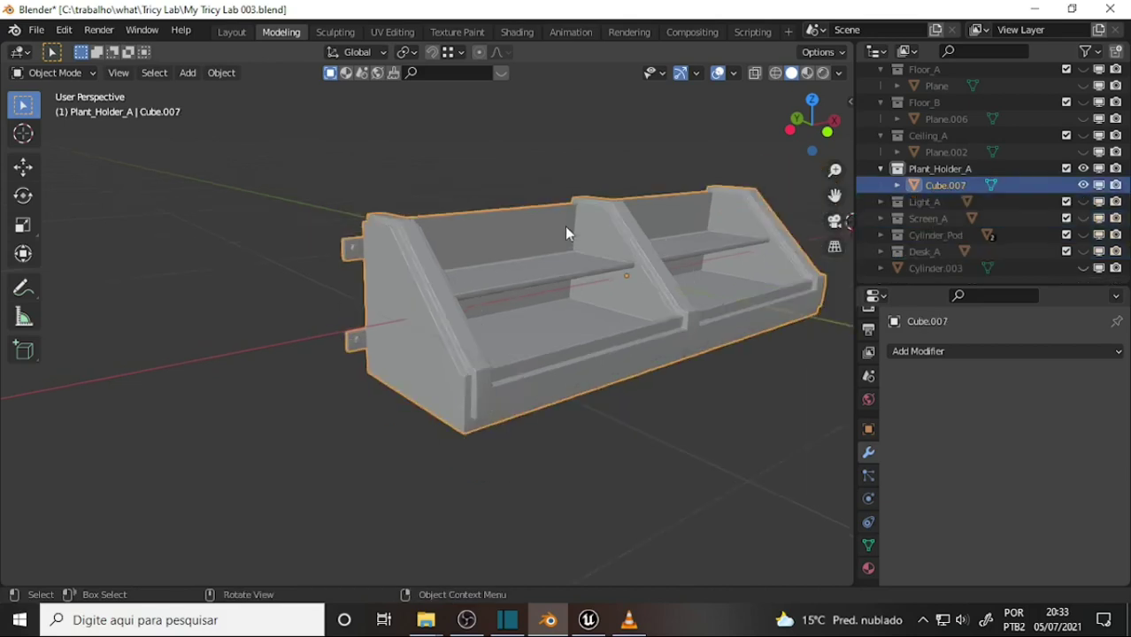
scroll(559, 221, up, 5)
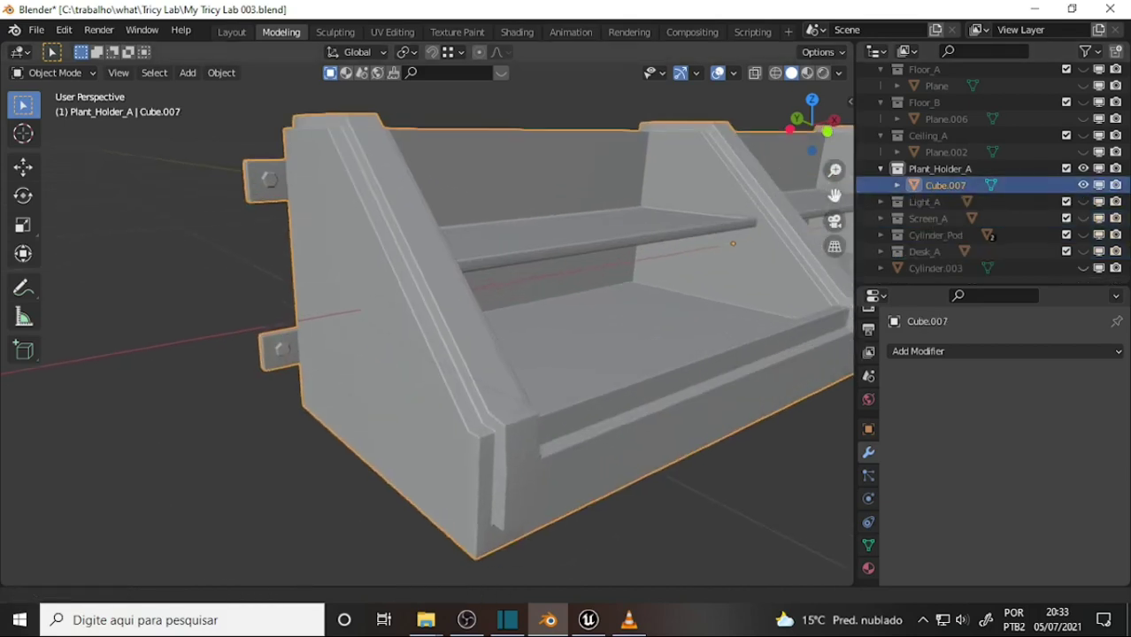
mouse_move(761, 222)
middle_down()
mouse_move(802, 212)
mouse_move(606, 212)
mouse_move(672, 213)
middle_up()
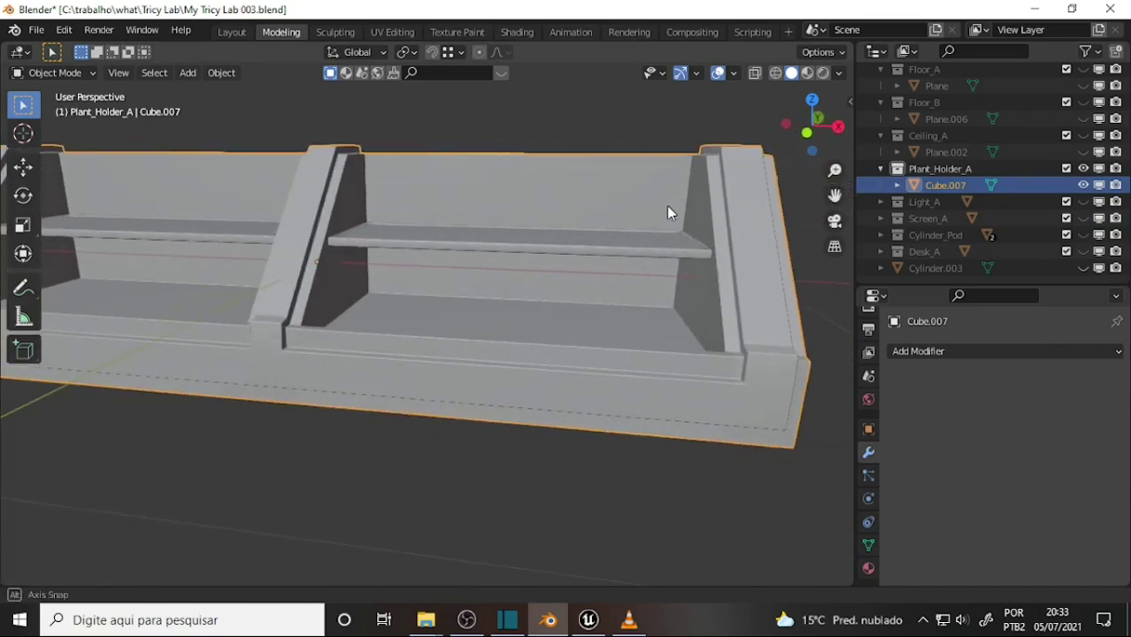
click(35, 29)
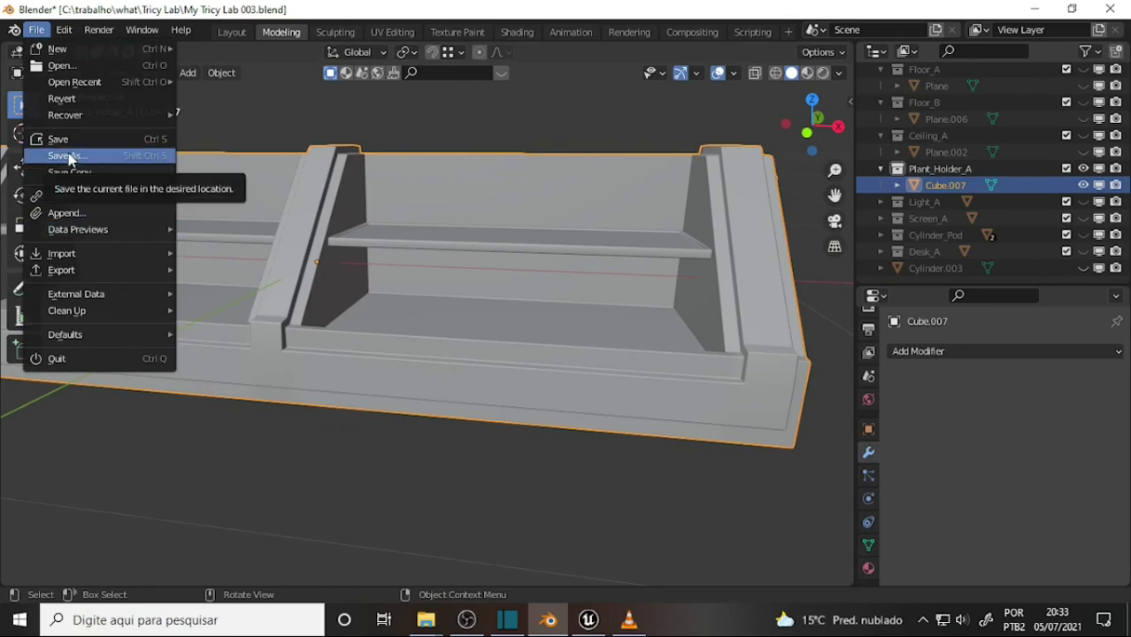
Save My Tricy Lab 003.blend and select the Plant_Holder_A collection.
click(58, 139)
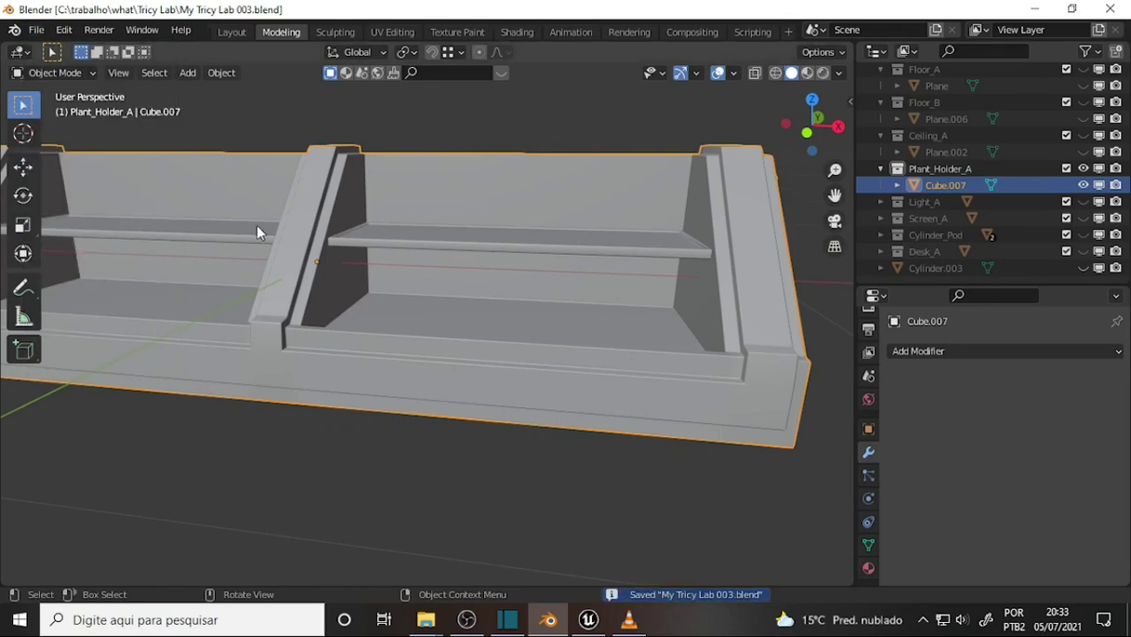
click(36, 29)
click(939, 168)
click(936, 186)
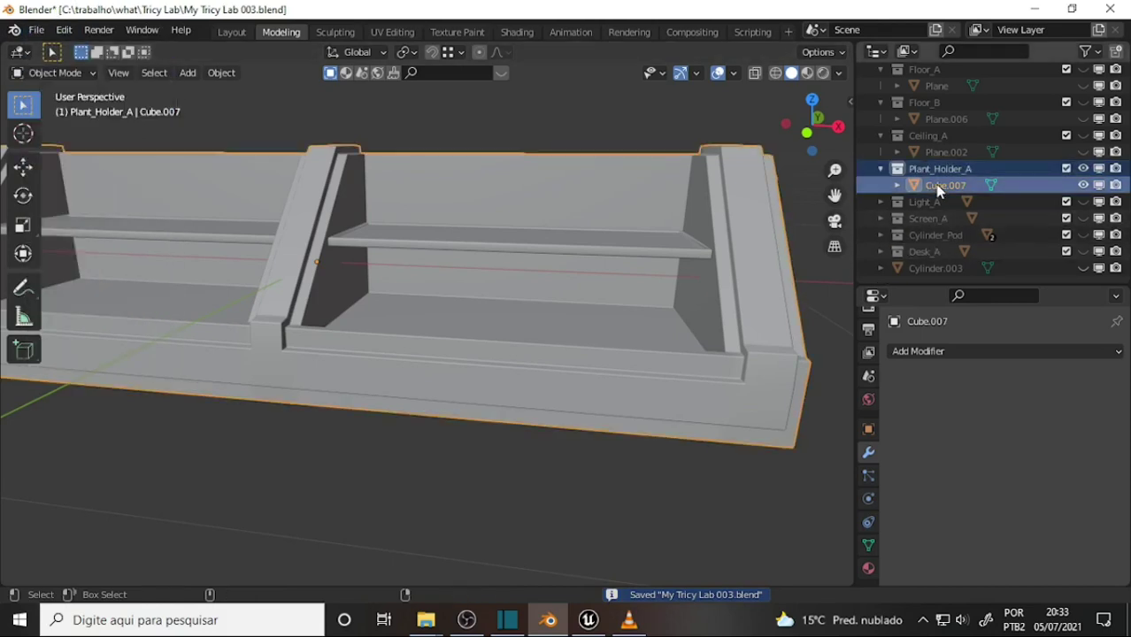
Export the holder as FBX, overwriting Plant_Holder_A.fbx in the My ToUnreal folder.
click(37, 29)
mouse_move(61, 270)
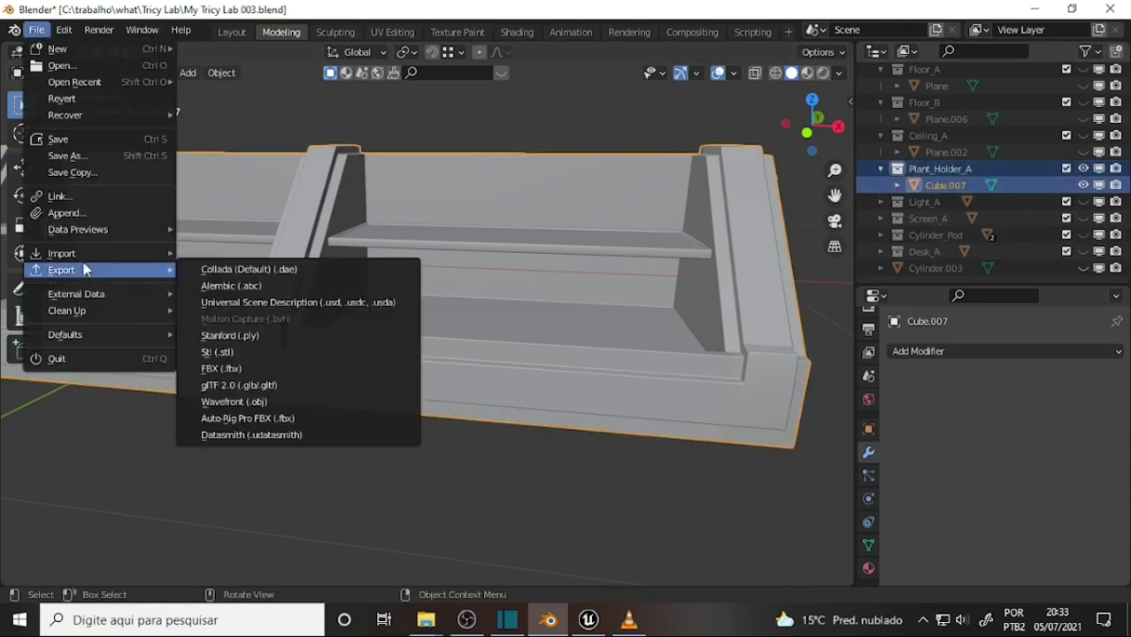
click(266, 369)
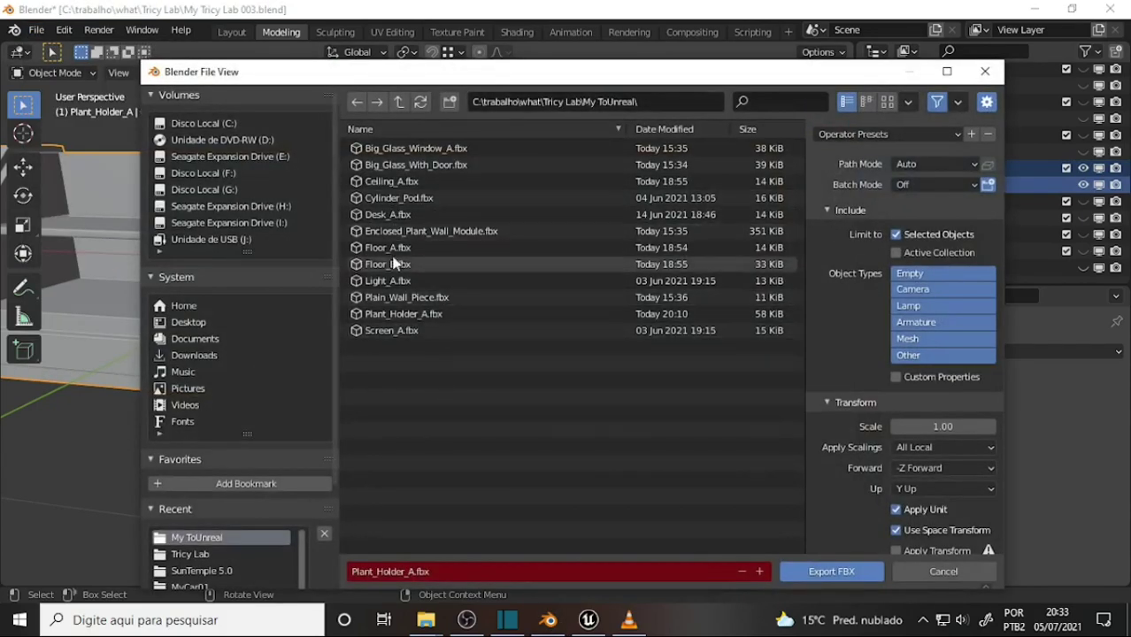
click(400, 315)
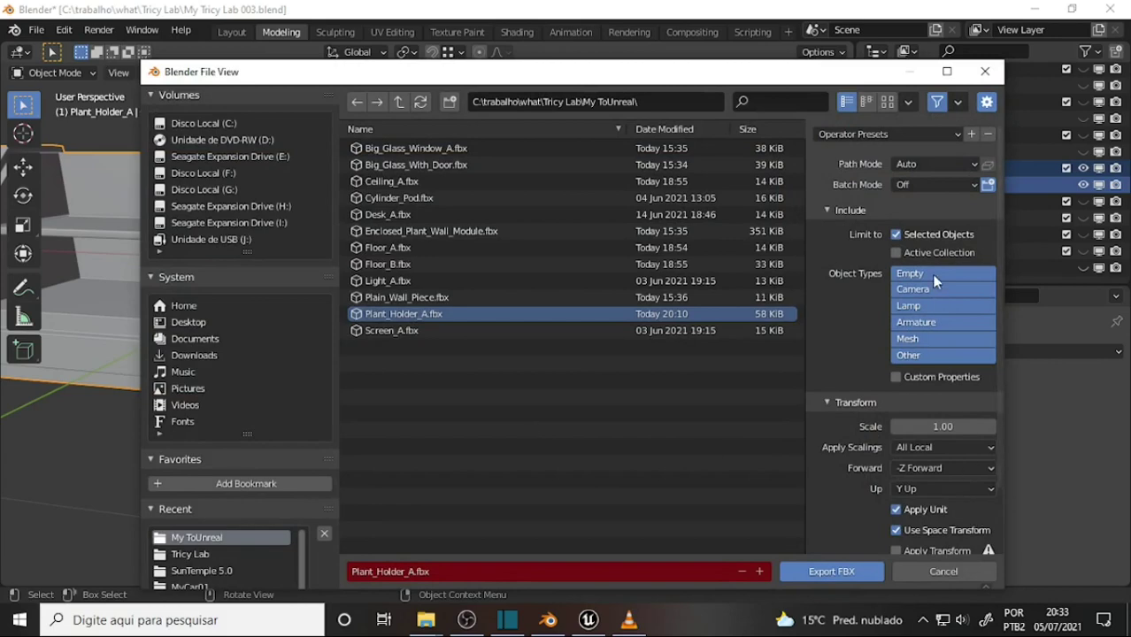
click(832, 571)
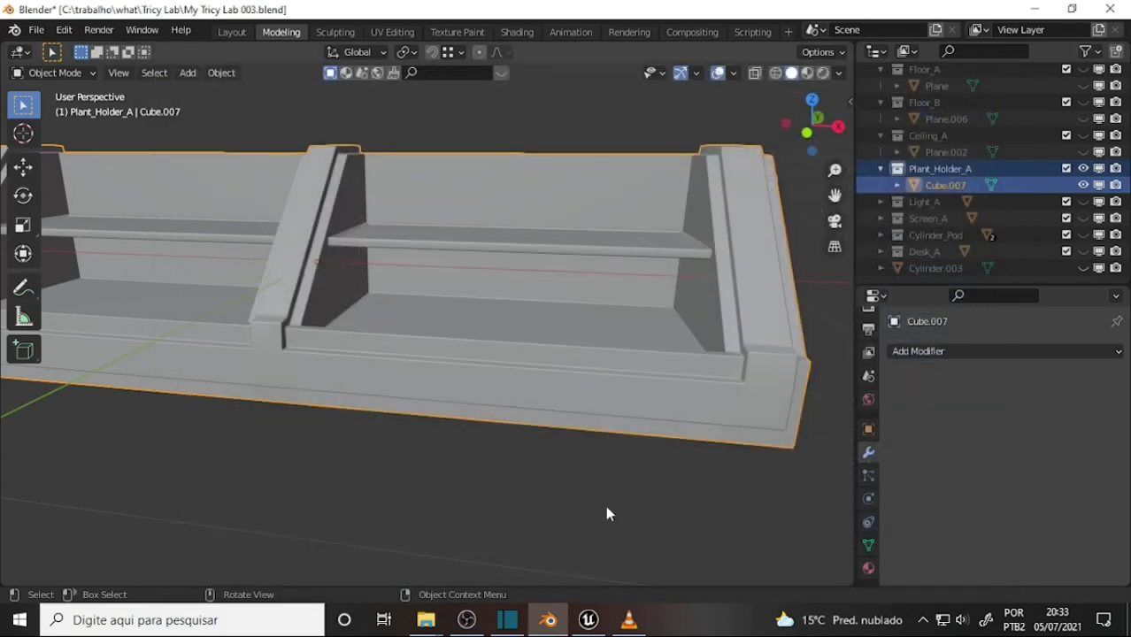
In Unreal's Content Browser, reimport the Plant_Holder_A static mesh from its updated FBX.
click(593, 617)
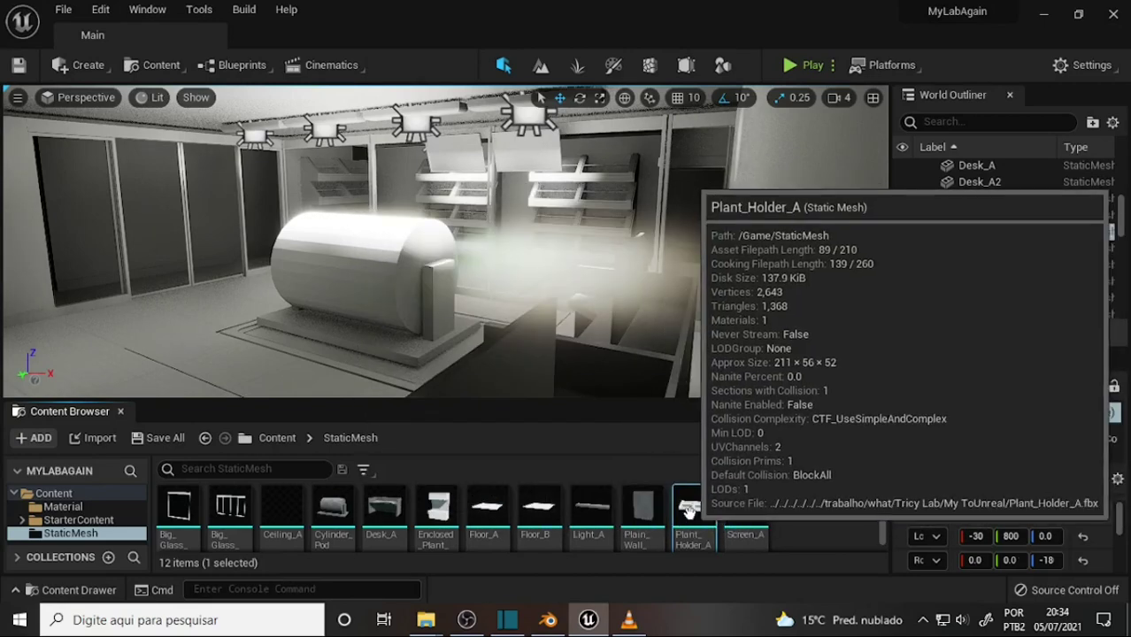
right_click(690, 512)
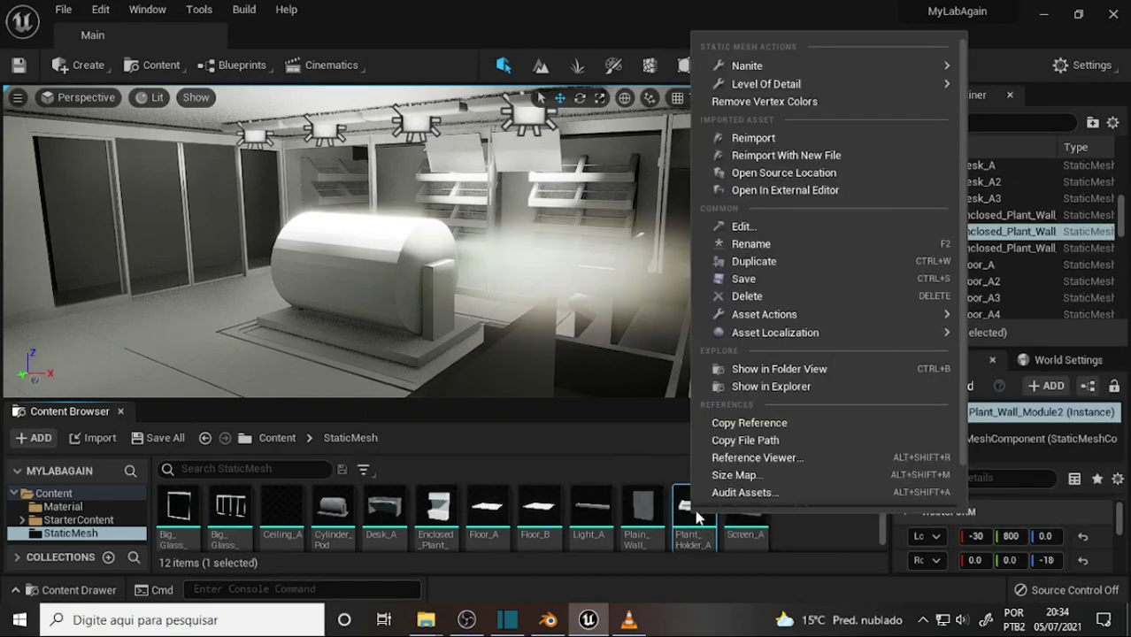
click(779, 142)
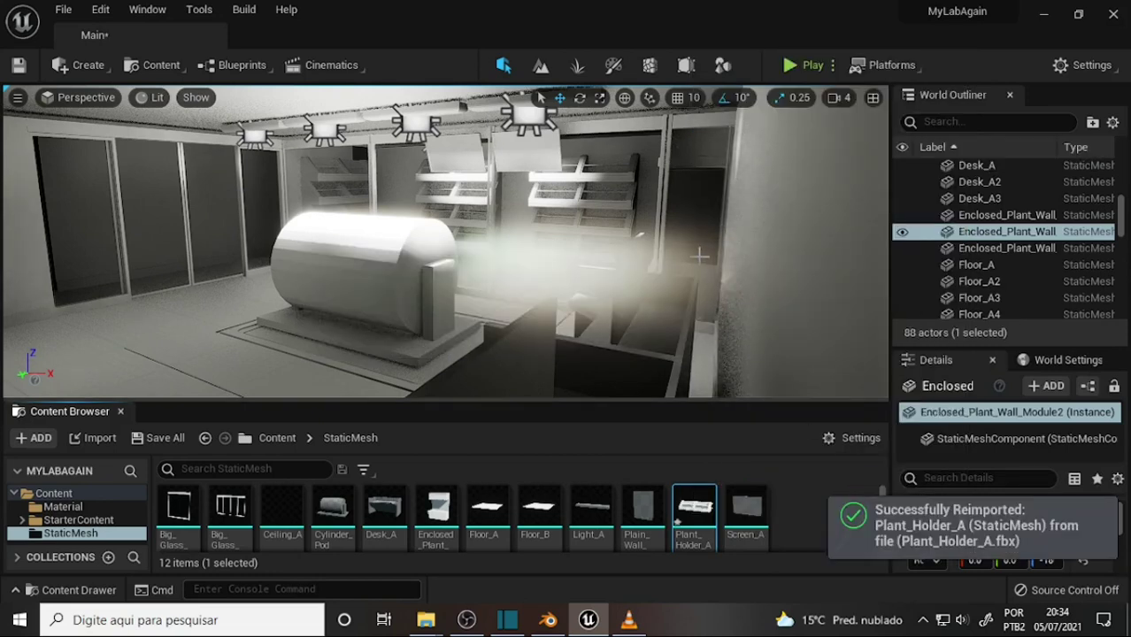
scroll(696, 210, up, 2)
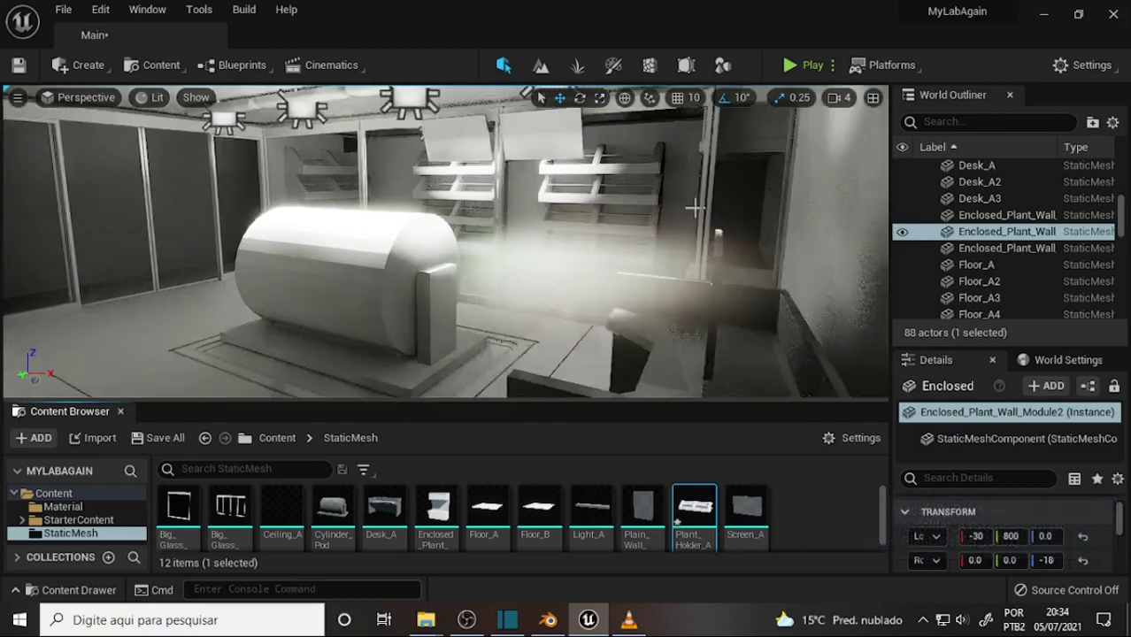
scroll(694, 197, up, 3)
scroll(688, 180, up, 3)
scroll(664, 156, up, 3)
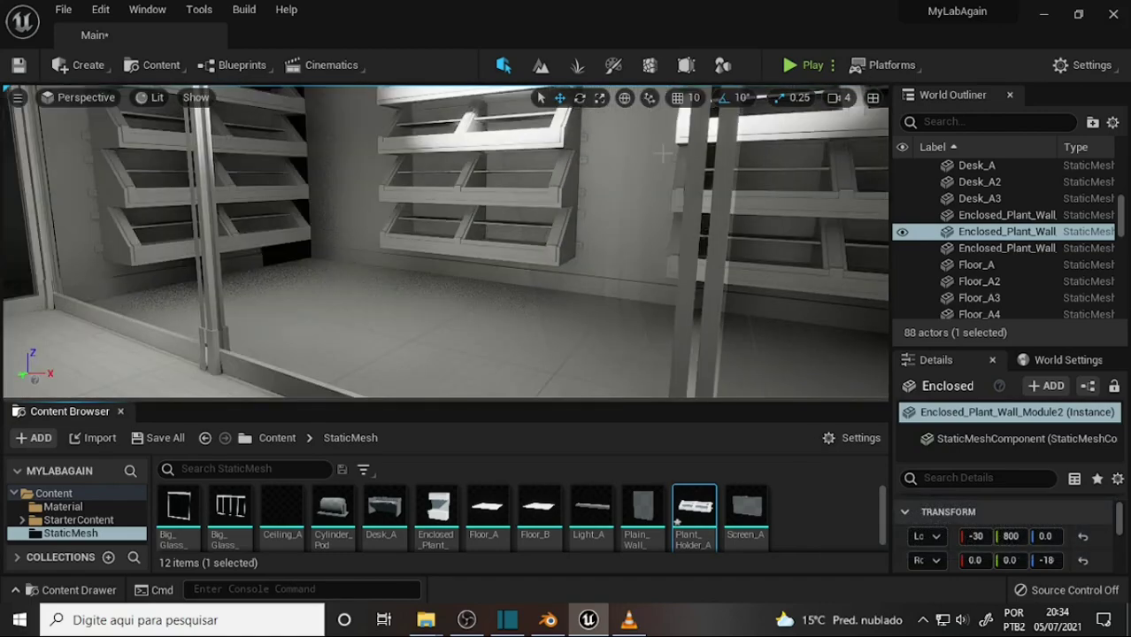
right_drag(548, 172, 844, 234)
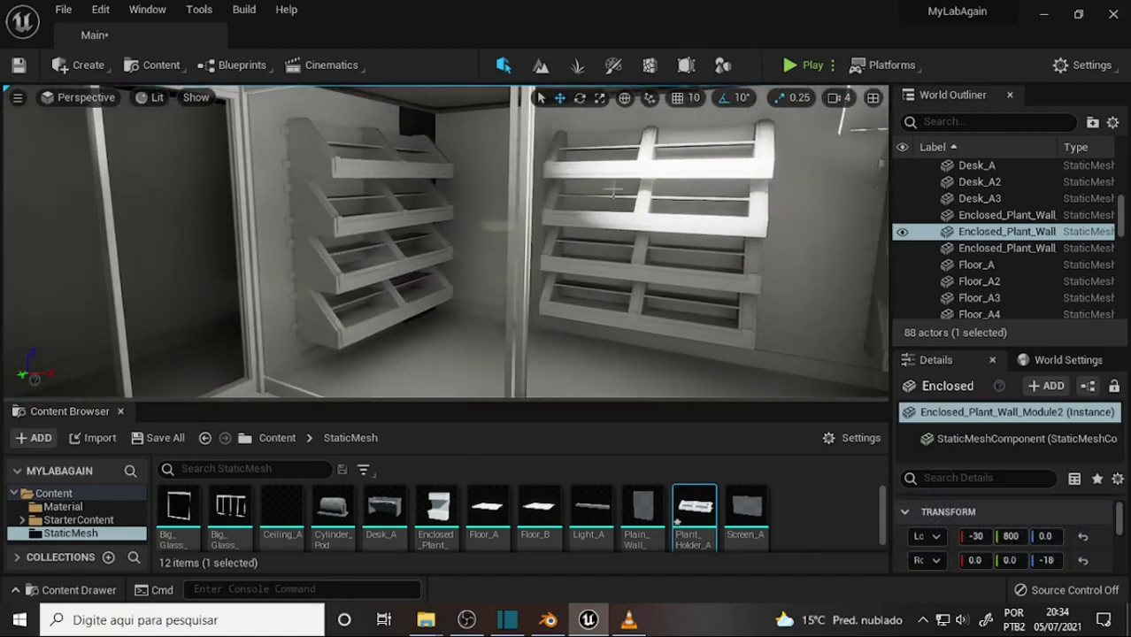
scroll(826, 219, up, 3)
scroll(826, 219, down, 3)
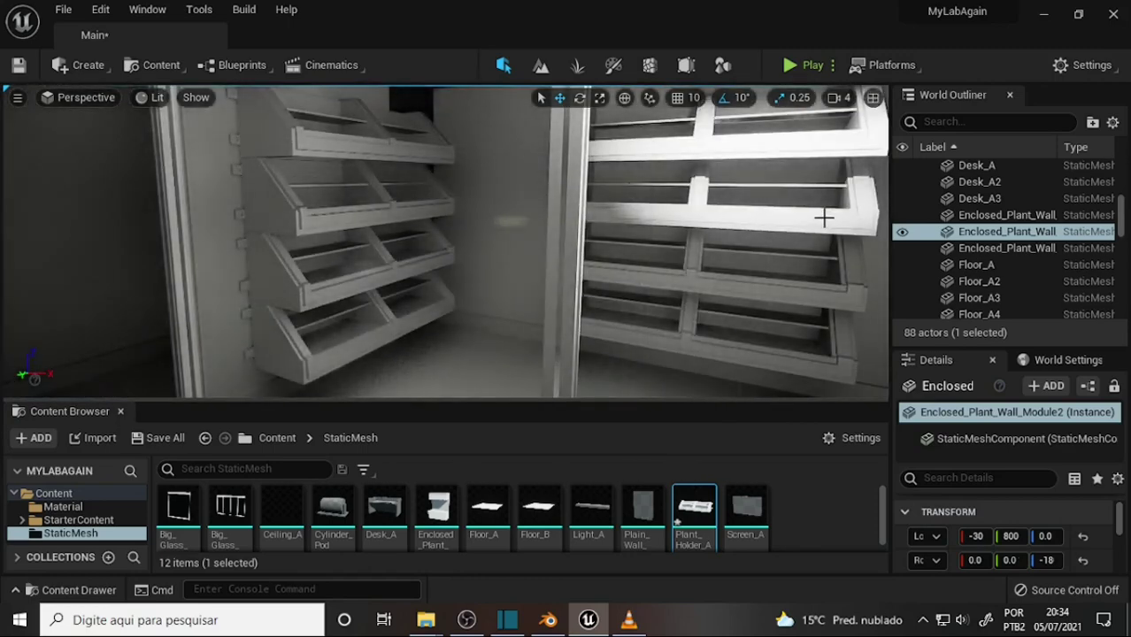
scroll(825, 217, up, 3)
scroll(825, 217, down, 3)
right_drag(822, 217, 824, 217)
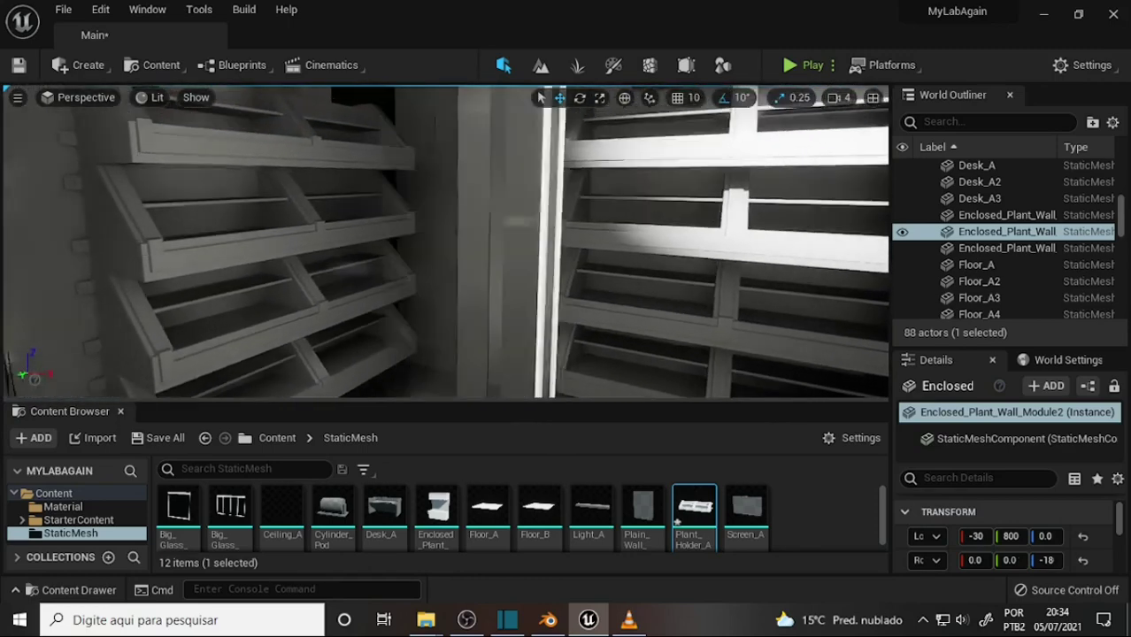
right_drag(660, 297, 660, 296)
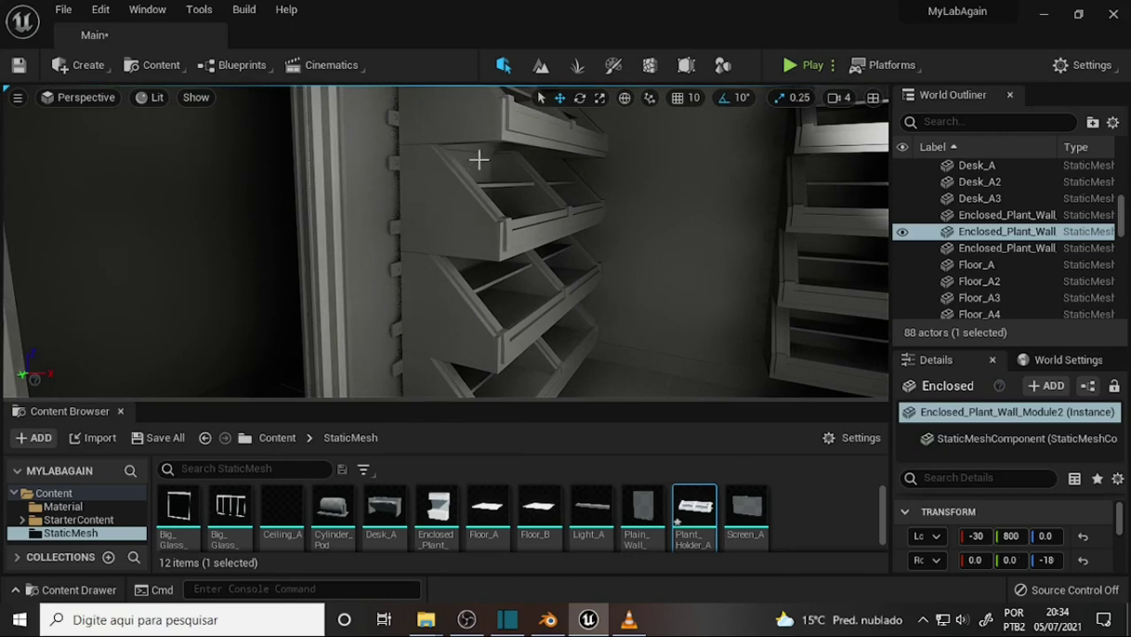
right_drag(846, 233, 806, 230)
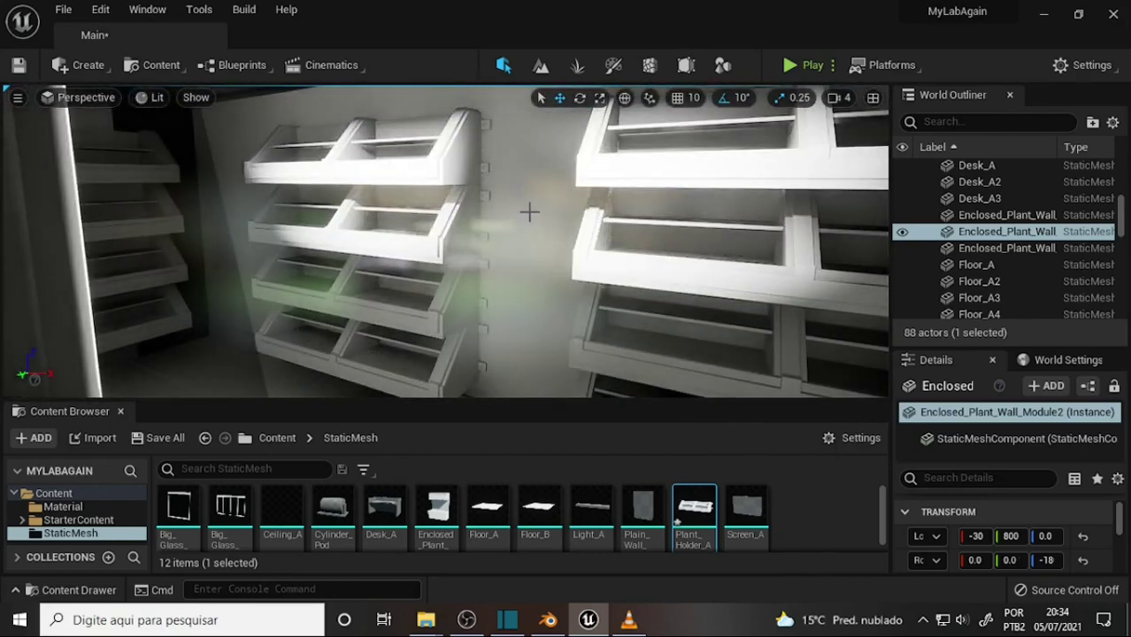
mouse_move(528, 211)
right_down()
mouse_move(525, 219)
mouse_move(578, 223)
mouse_move(539, 319)
right_up()
Save All in Unreal, look around the lab at the bolted shelves, then Save All again.
click(64, 16)
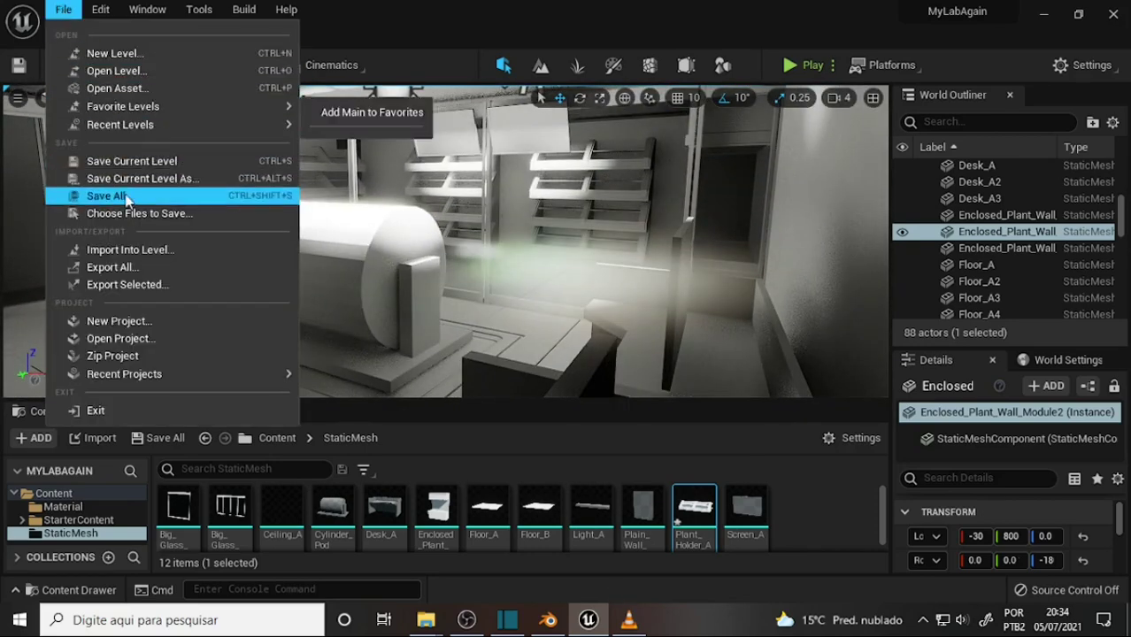
click(64, 10)
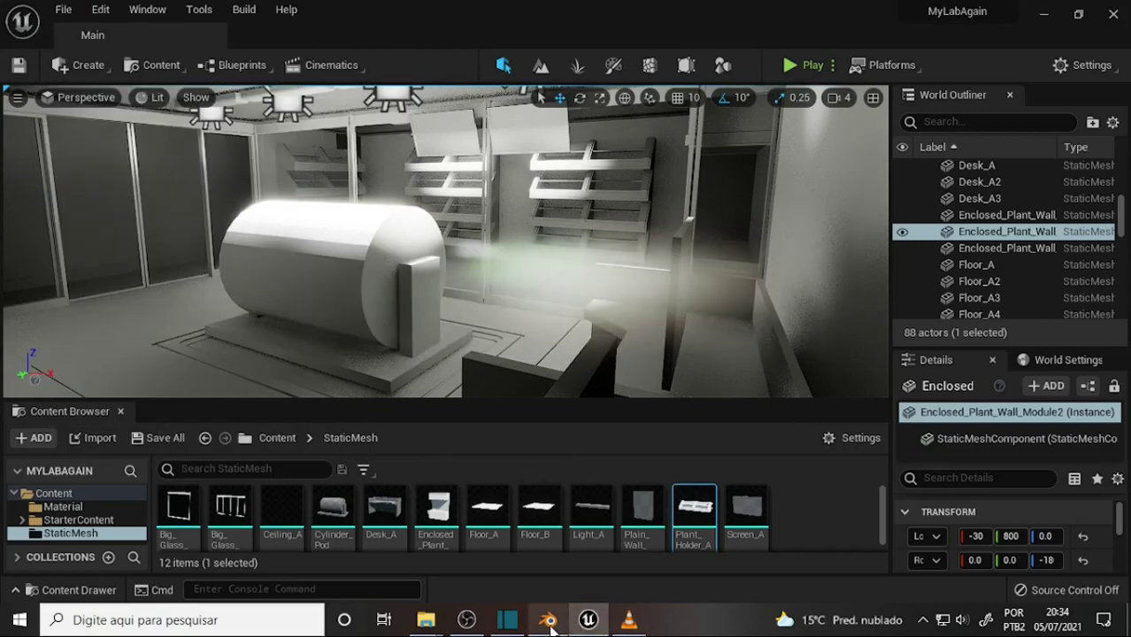
mouse_move(548, 621)
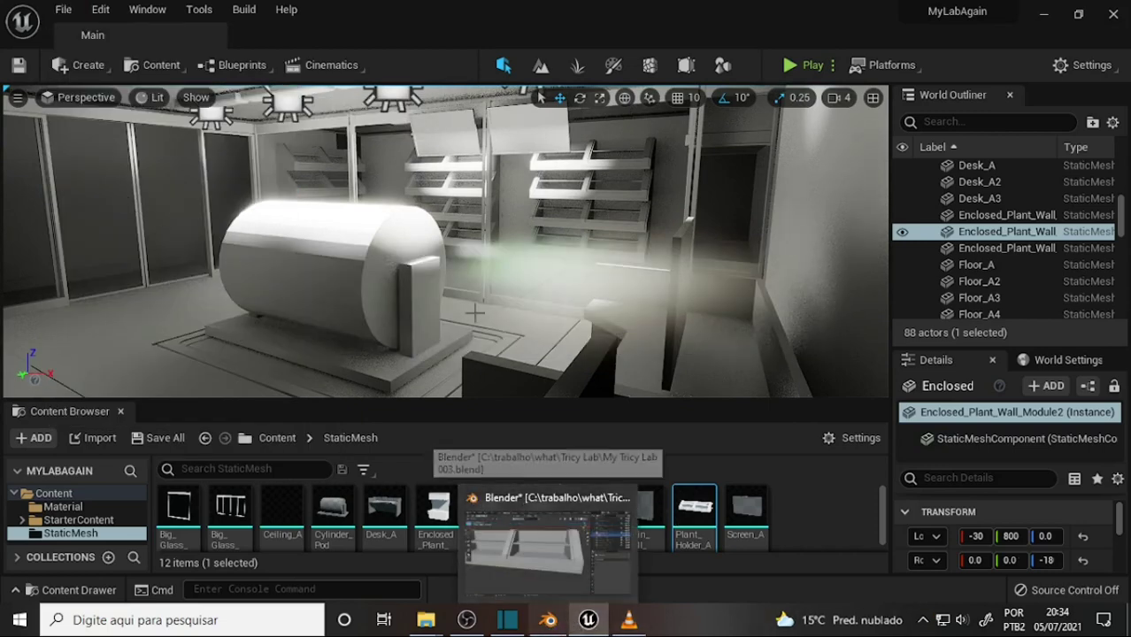
scroll(543, 249, down, 3)
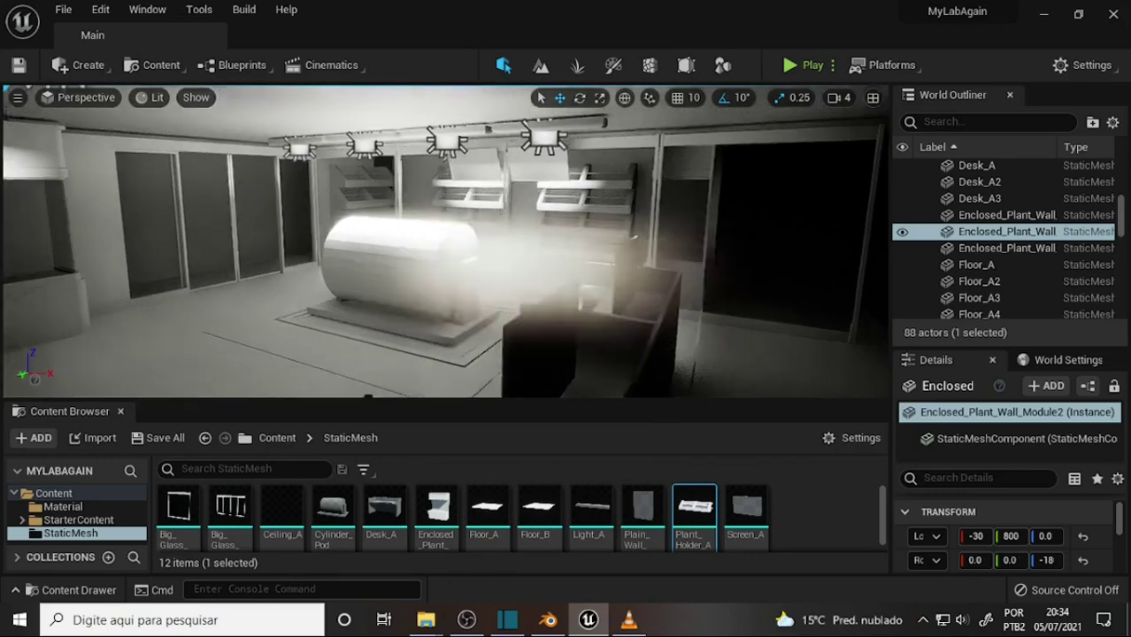
mouse_move(543, 249)
right_down()
mouse_move(496, 257)
mouse_move(531, 256)
right_up()
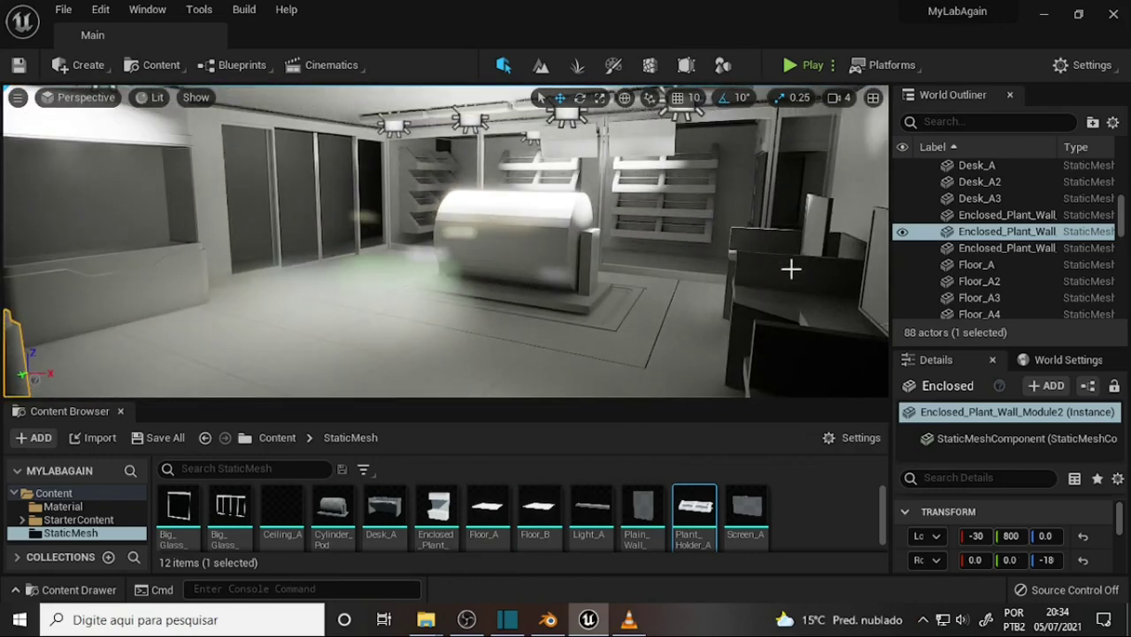
mouse_move(763, 265)
right_down()
mouse_move(620, 265)
mouse_move(620, 250)
right_up()
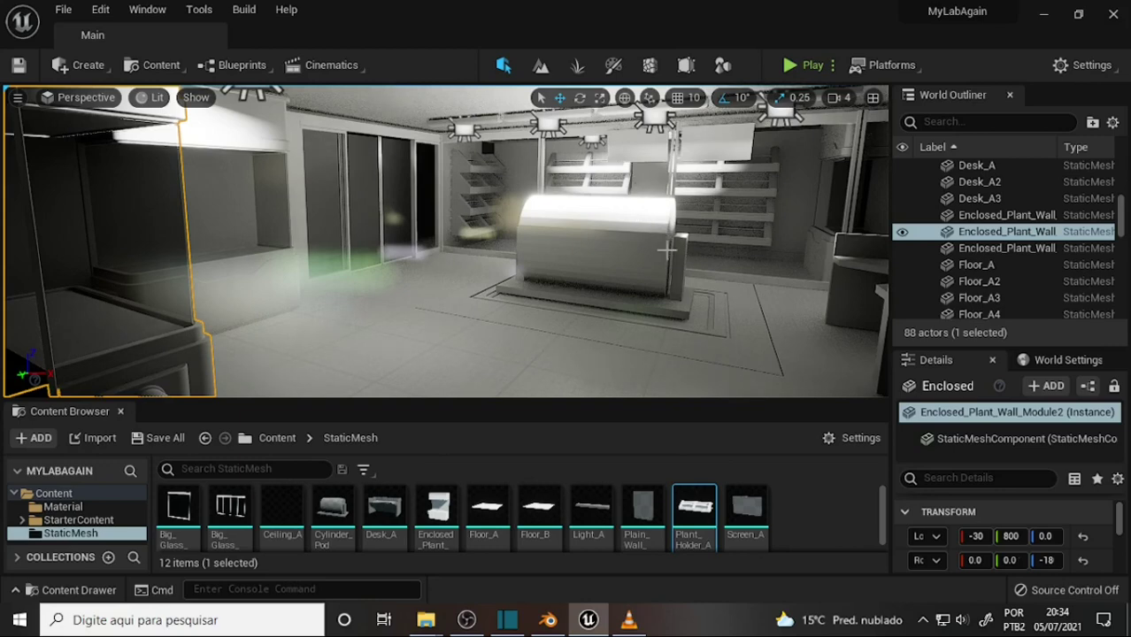
right_drag(649, 232, 627, 221)
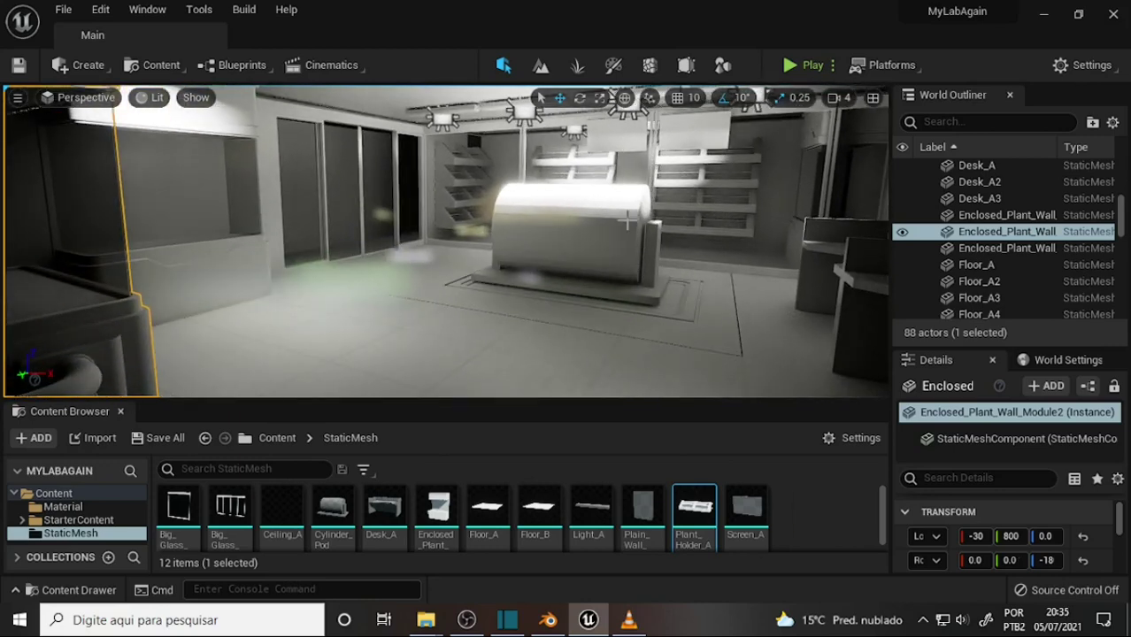
click(58, 12)
click(114, 195)
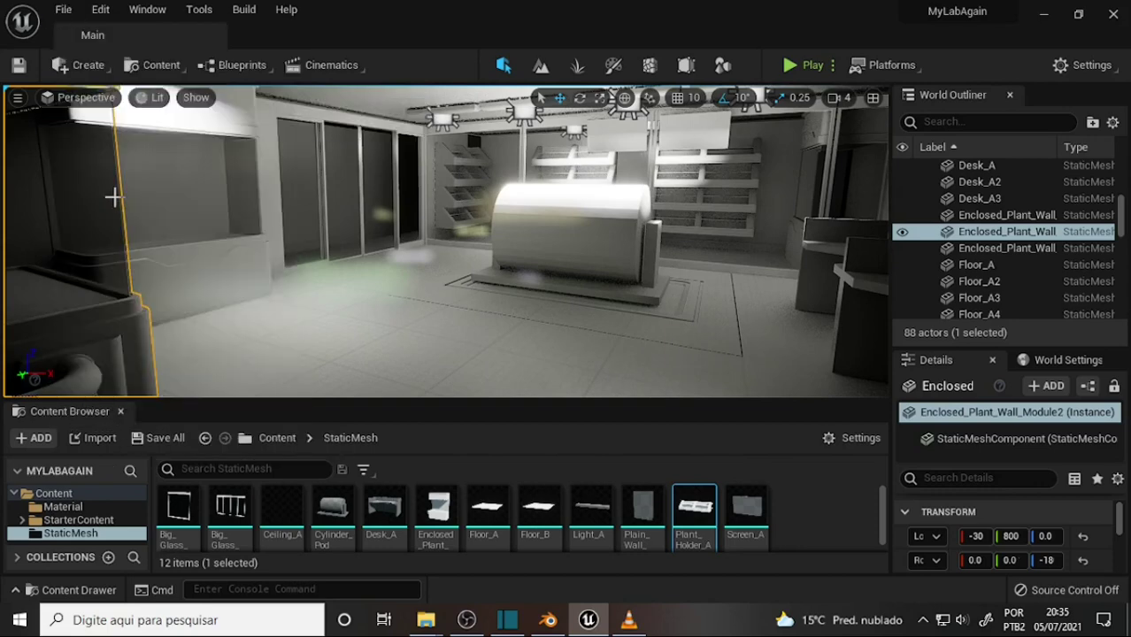